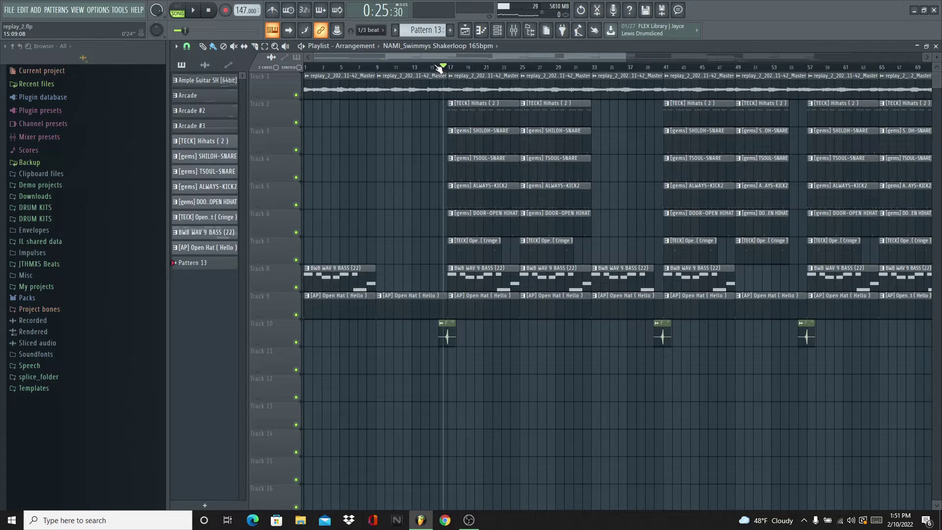
# Move the song position back to the start, then jump it to bar 17.
pyautogui.moveTo(443, 68); pyautogui.dragTo(303, 70)
pyautogui.click(452, 68)
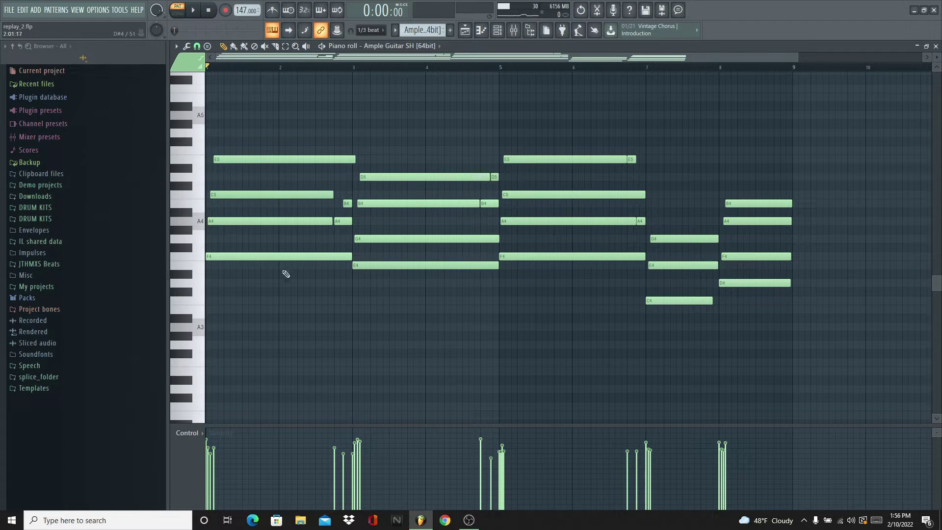
pyautogui.scroll(4, 265, 70)
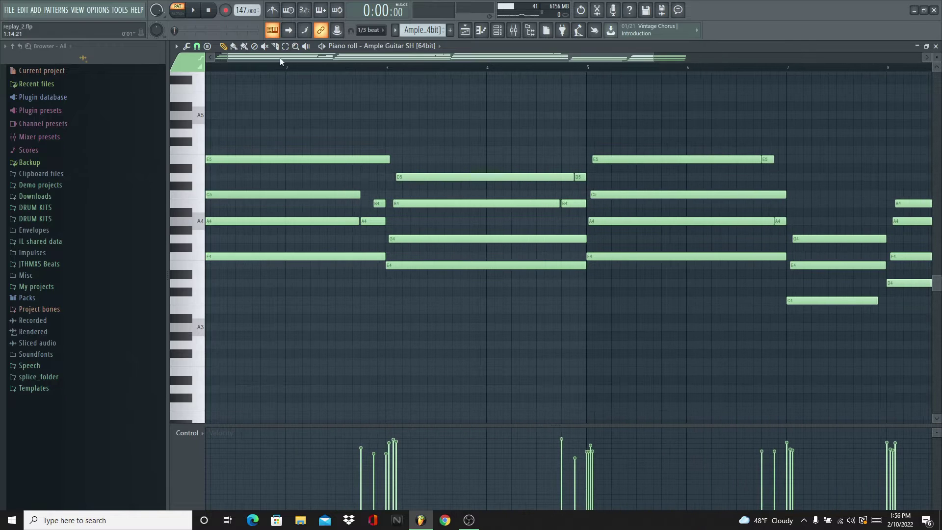
pyautogui.scroll(-4, 248, 69)
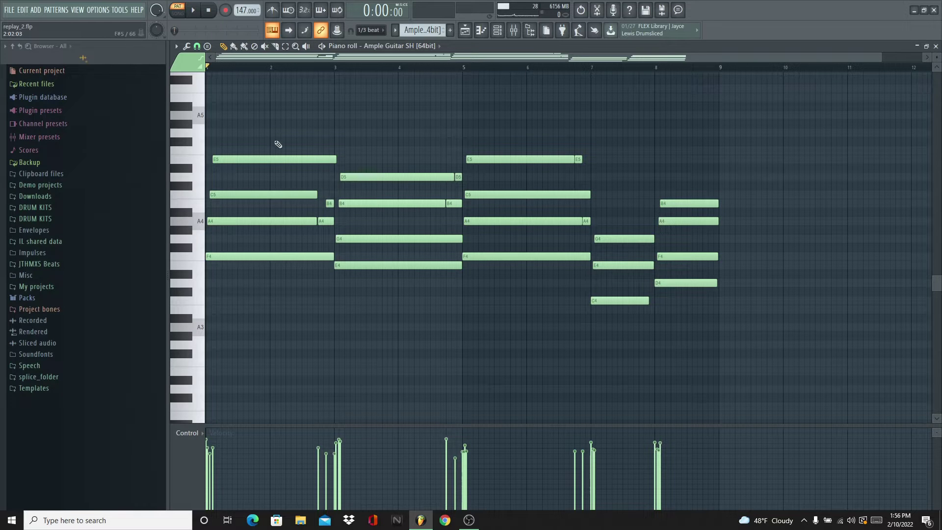
pyautogui.scroll(3, 285, 75)
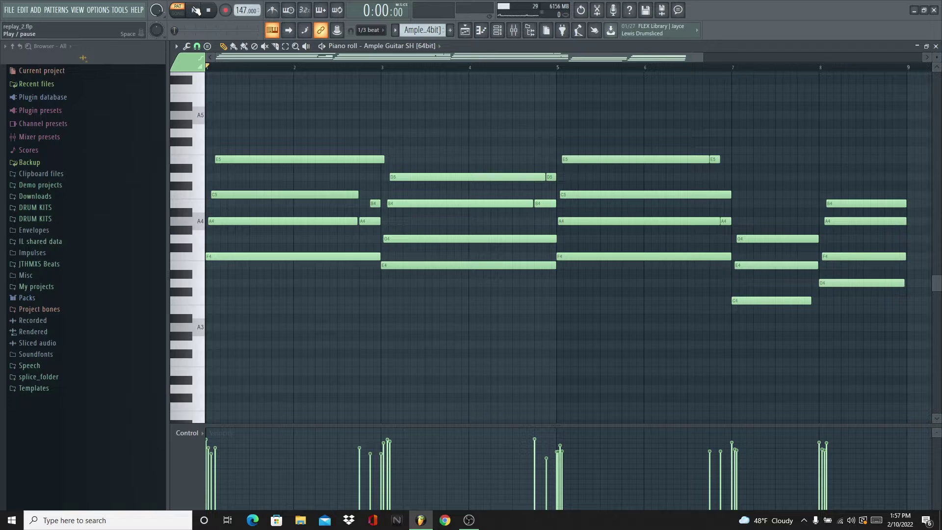
pyautogui.click(196, 10)
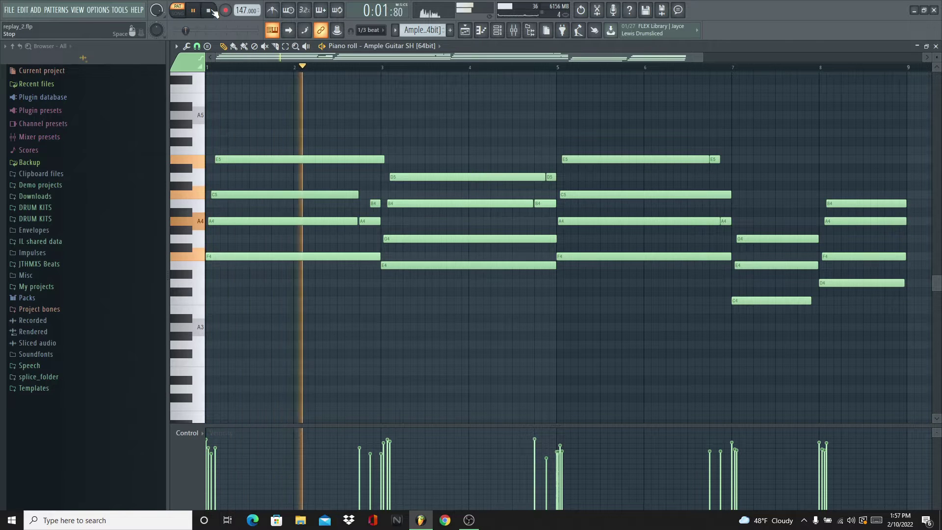
pyautogui.click(212, 10)
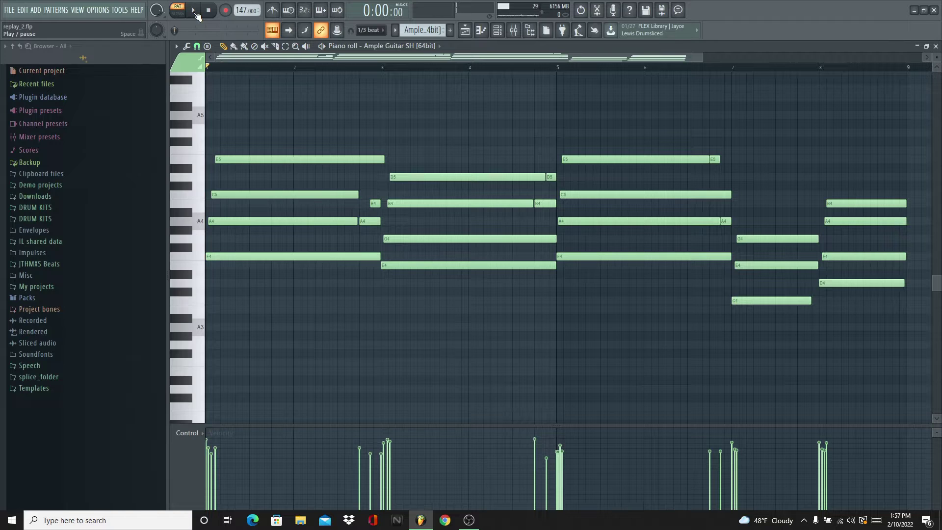
pyautogui.click(194, 11)
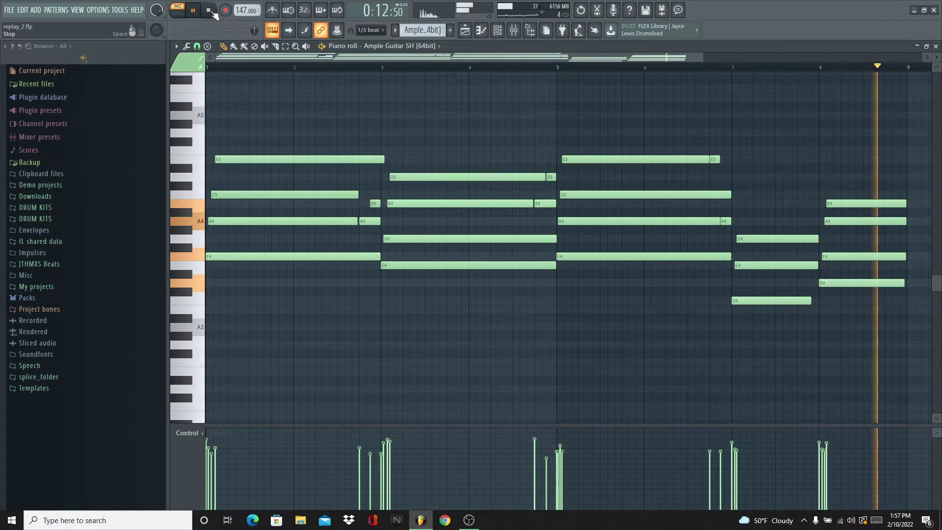
pyautogui.click(210, 11)
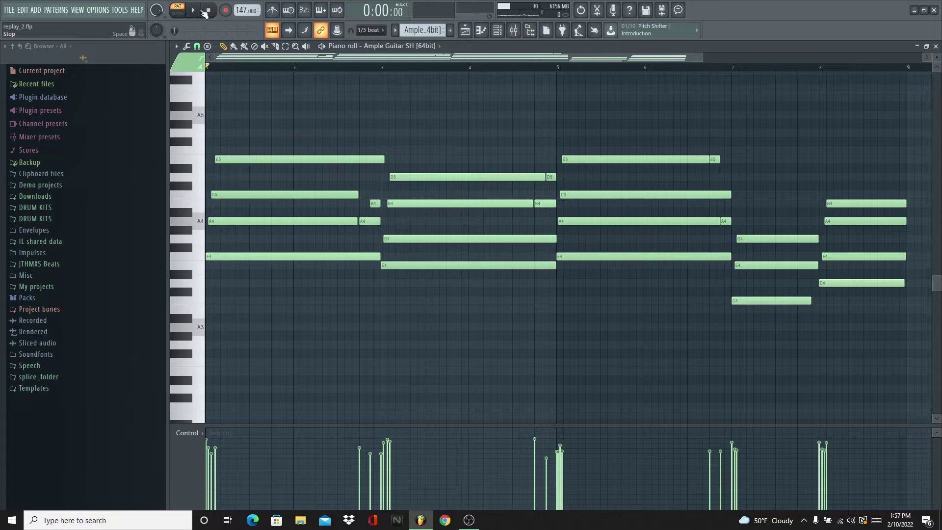
pyautogui.click(192, 13)
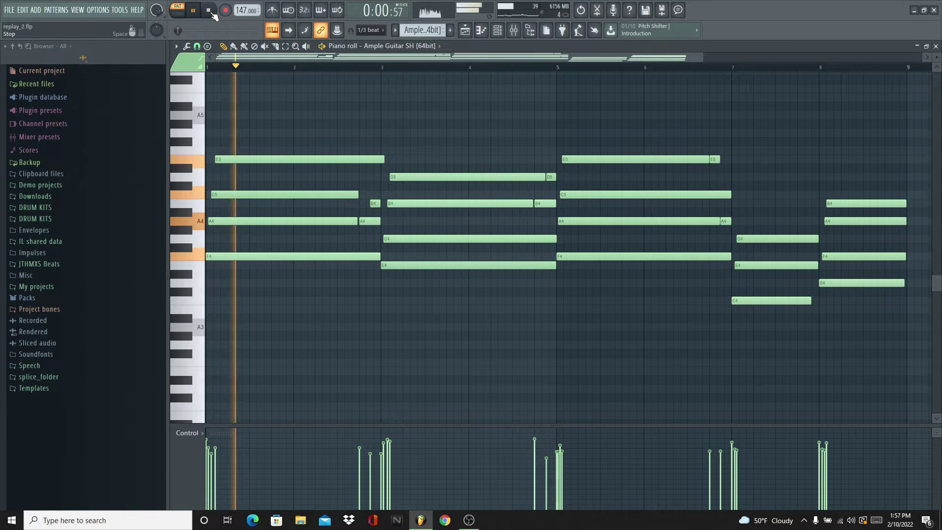
pyautogui.click(211, 12)
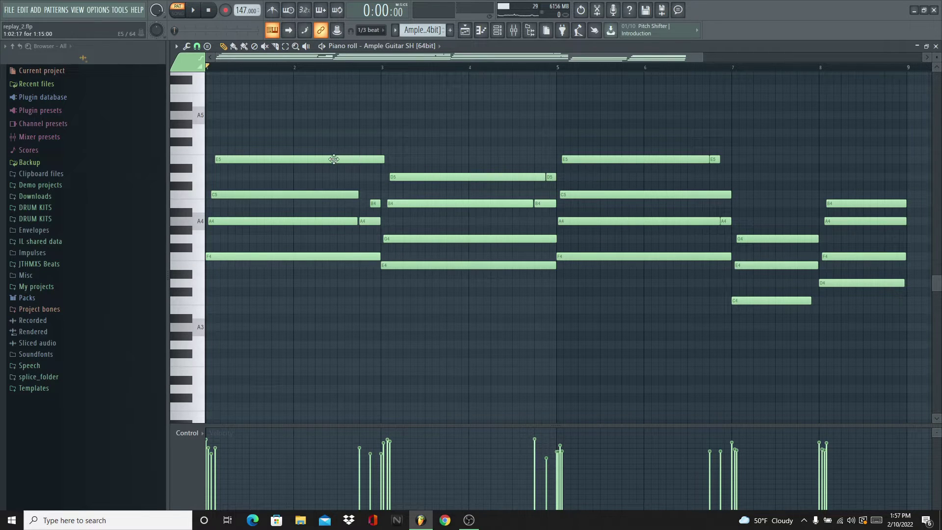
pyautogui.click(334, 159)
pyautogui.click(430, 176)
pyautogui.click(193, 10)
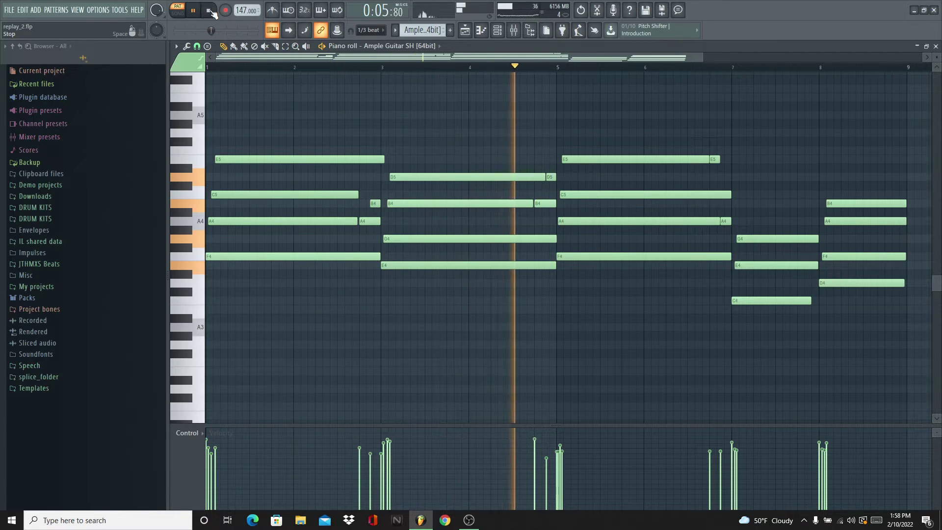
pyautogui.click(208, 10)
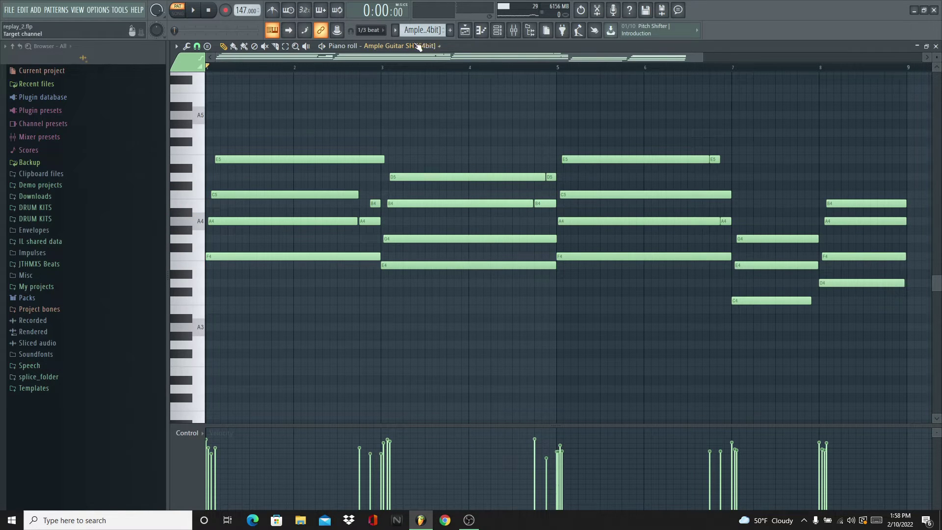
pyautogui.click(463, 68)
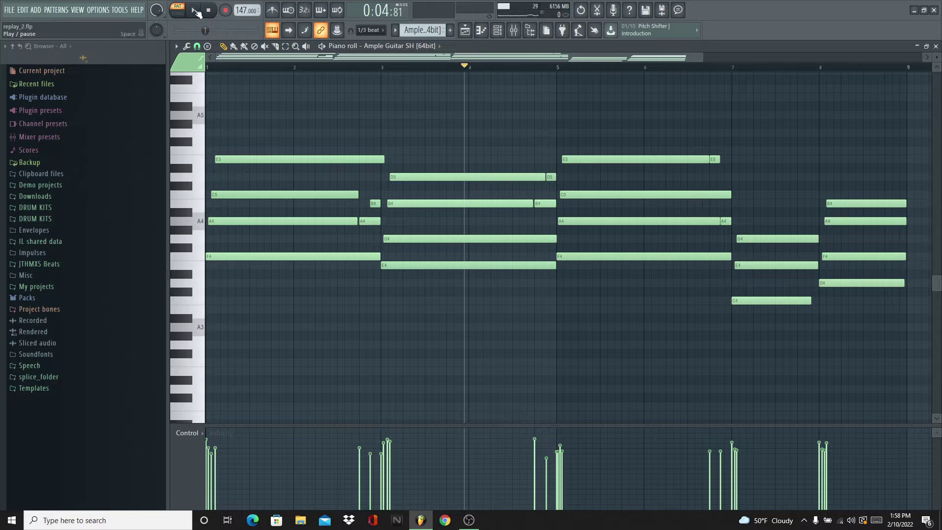
pyautogui.click(195, 11)
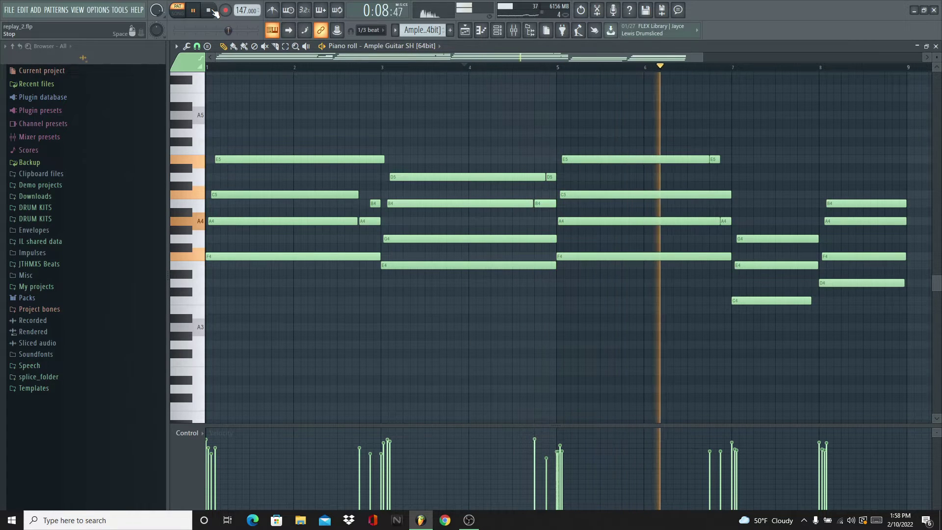
pyautogui.click(213, 11)
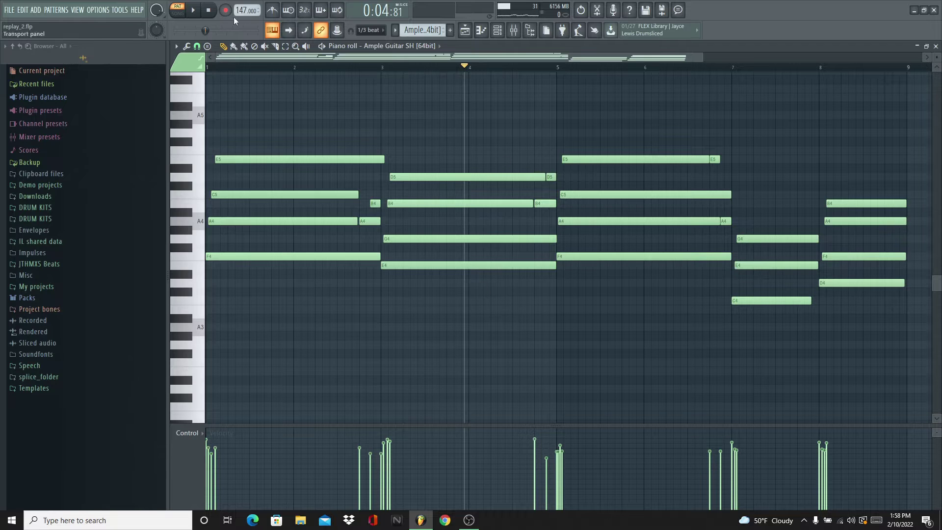
pyautogui.click(192, 10)
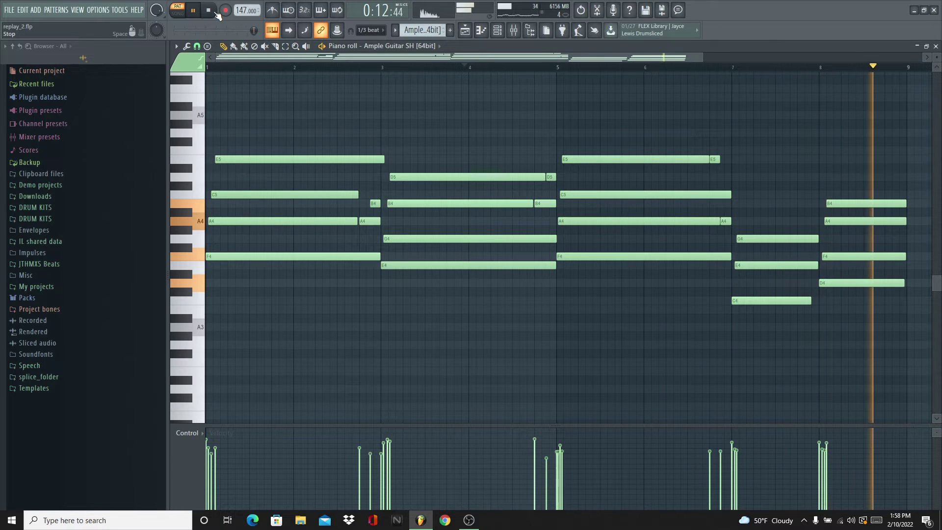
pyautogui.click(213, 12)
pyautogui.click(825, 68)
pyautogui.click(193, 10)
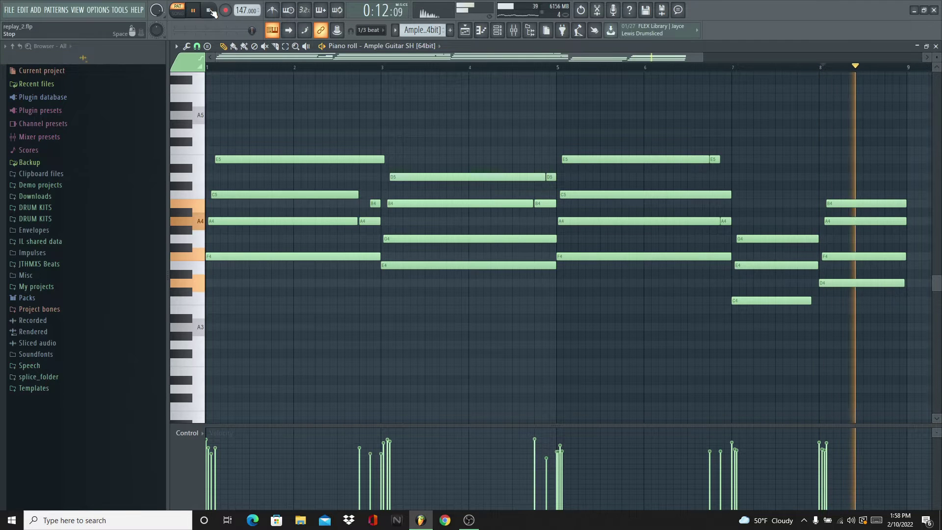
pyautogui.click(211, 11)
# Close the guitar piano roll, audition the Arcade pattern's notes, then bring up the Playlist.
pyautogui.moveTo(251, 31); pyautogui.dragTo(175, 31)
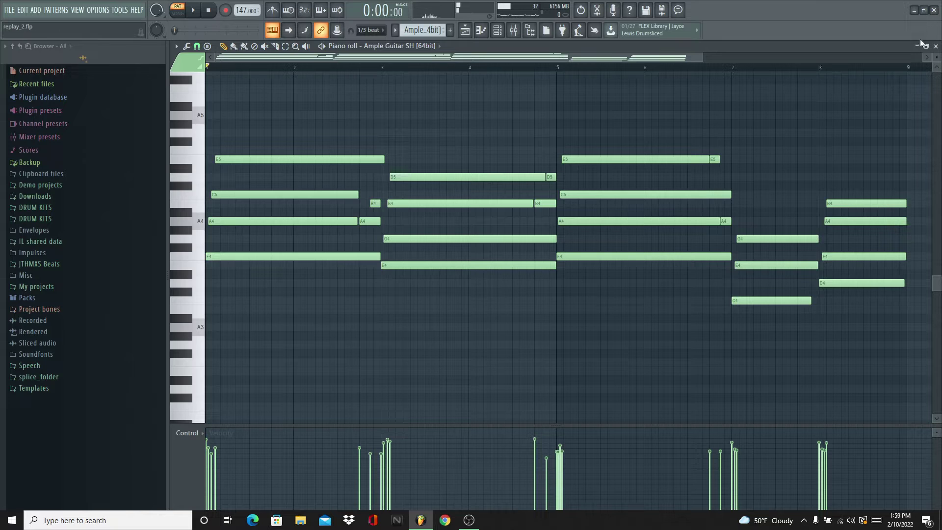
pyautogui.click(937, 47)
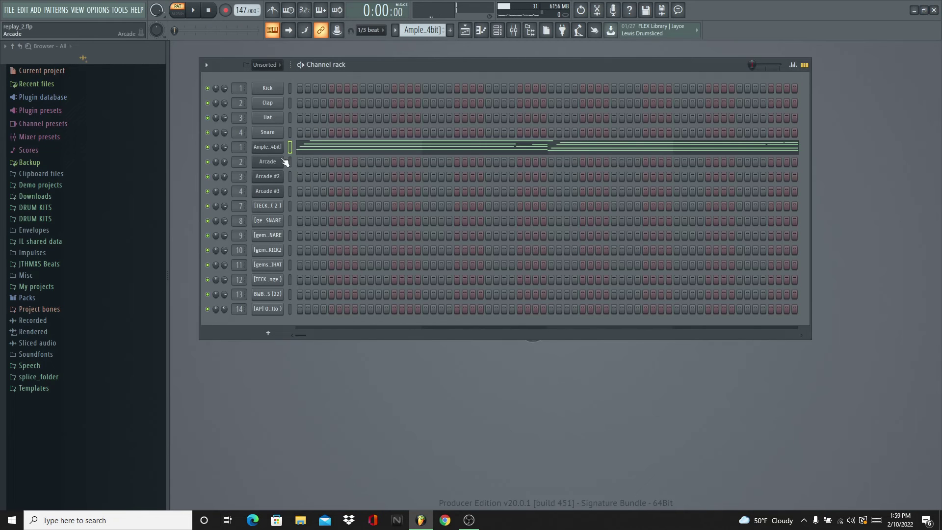
pyautogui.scroll(-1, 422, 30)
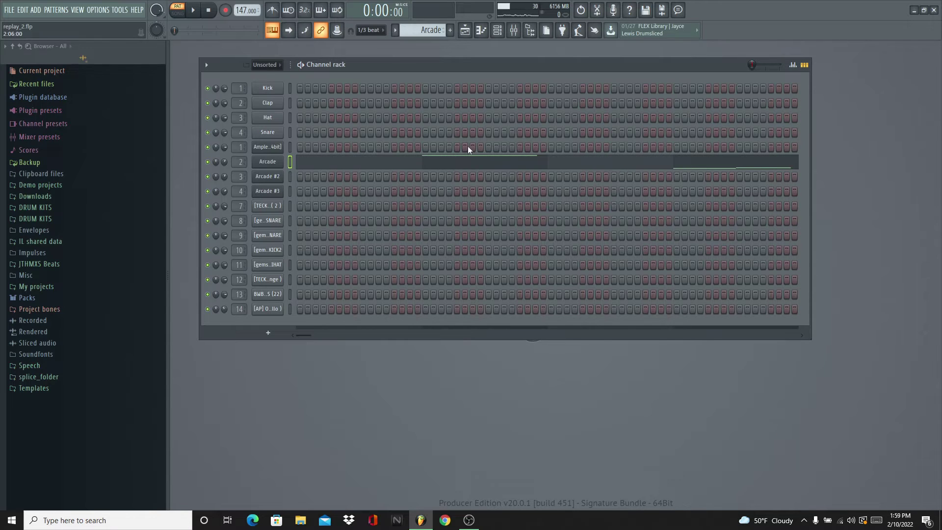
pyautogui.click(465, 161)
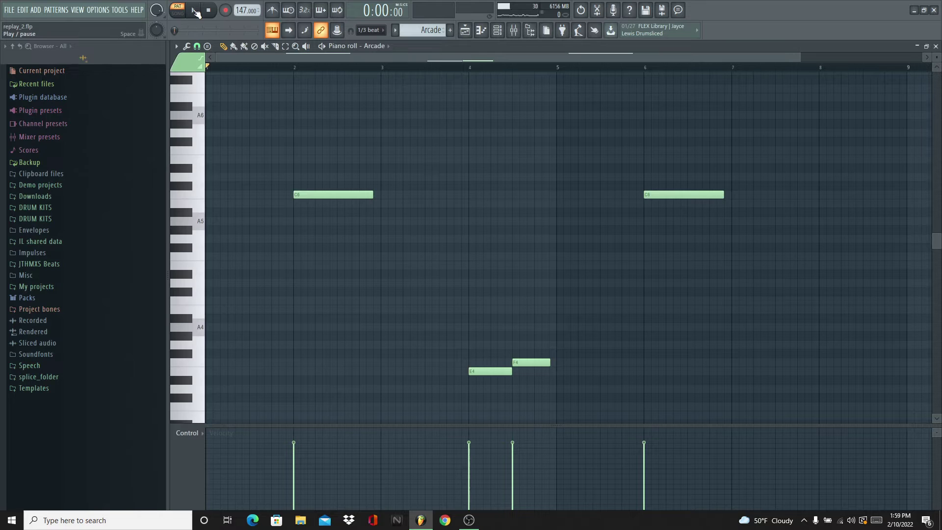
pyautogui.click(195, 11)
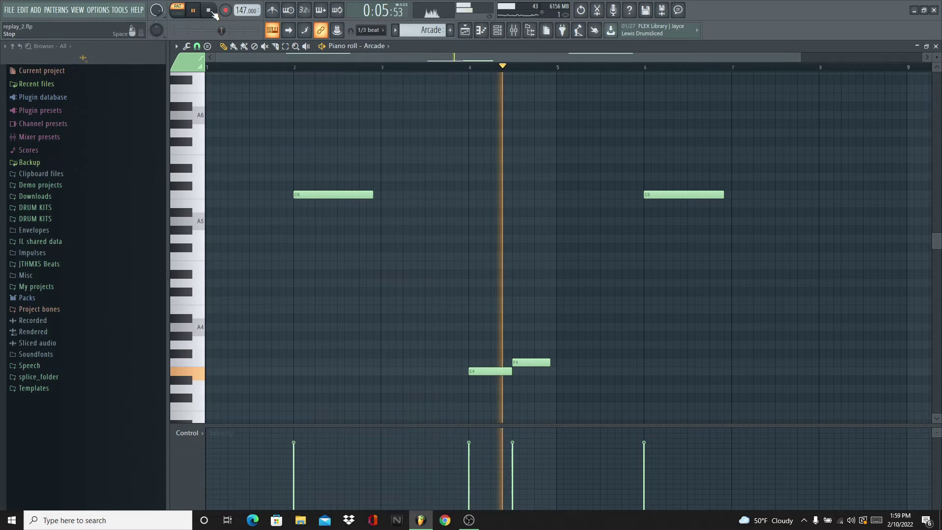
pyautogui.click(210, 10)
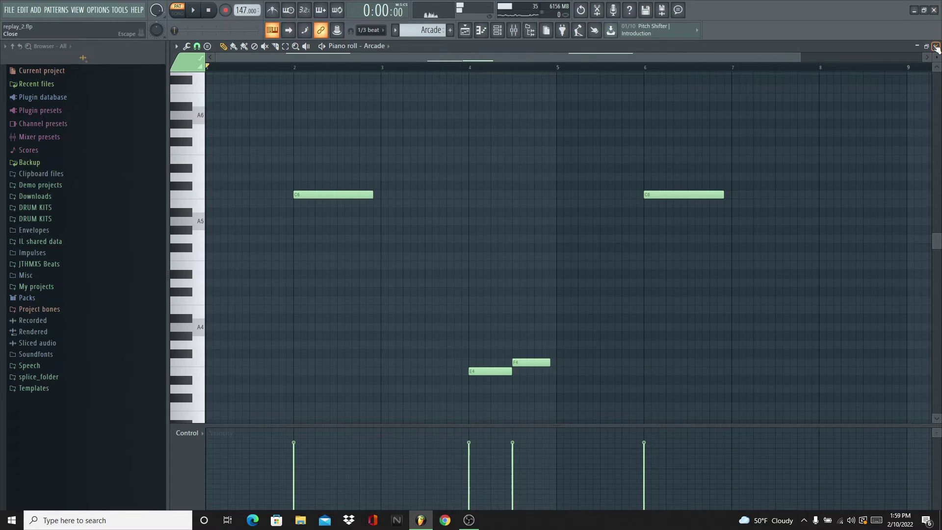
pyautogui.click(936, 46)
pyautogui.click(465, 30)
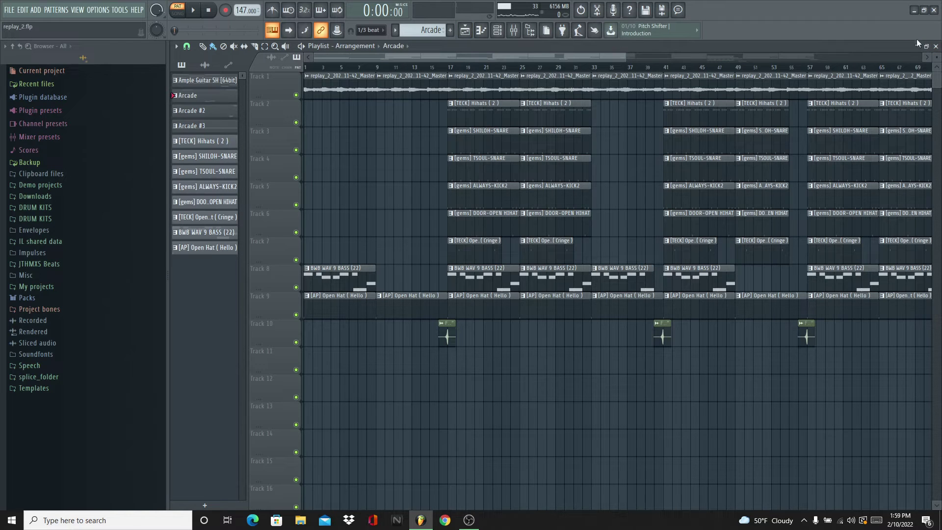
# Close the Playlist and change the session key to A minor.
pyautogui.click(937, 46)
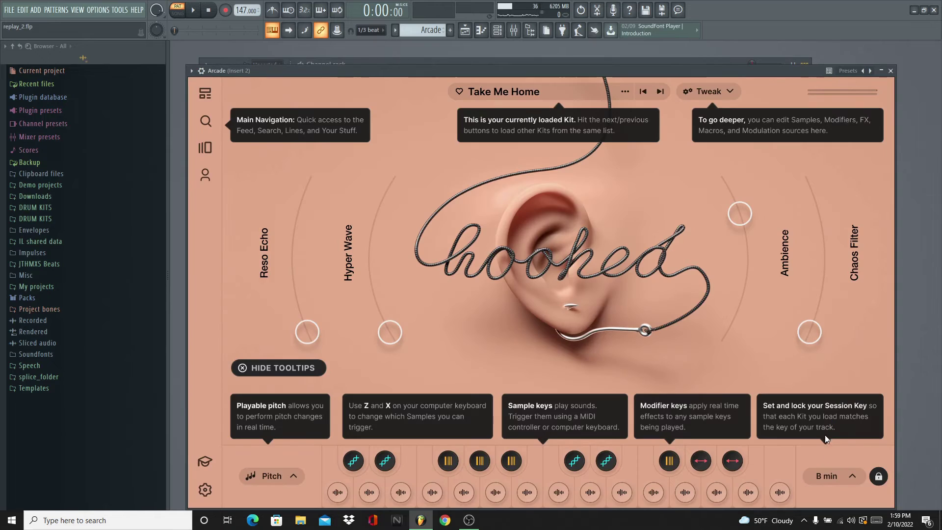
pyautogui.click(835, 486)
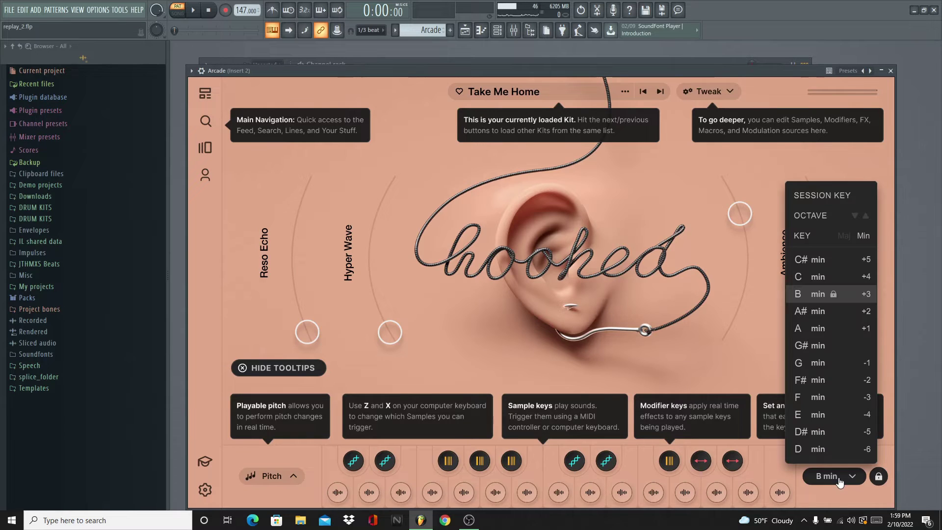
pyautogui.click(829, 329)
pyautogui.click(891, 71)
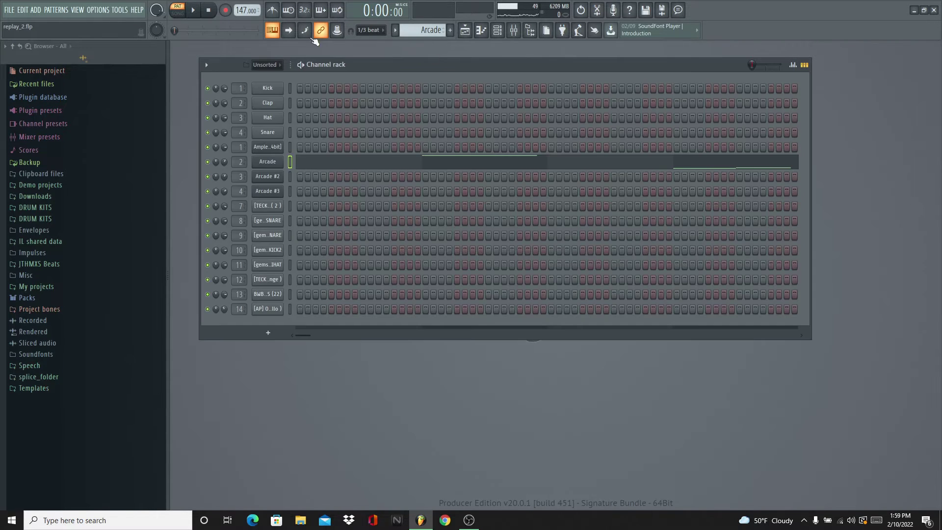
# Play the Arcade pattern while viewing its notes in the piano roll, then close it.
pyautogui.click(199, 11)
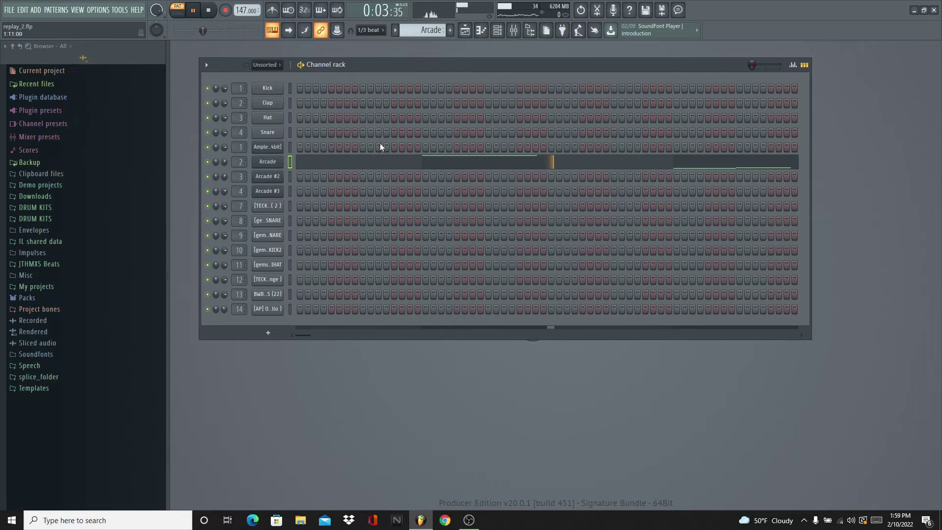
pyautogui.click(360, 166)
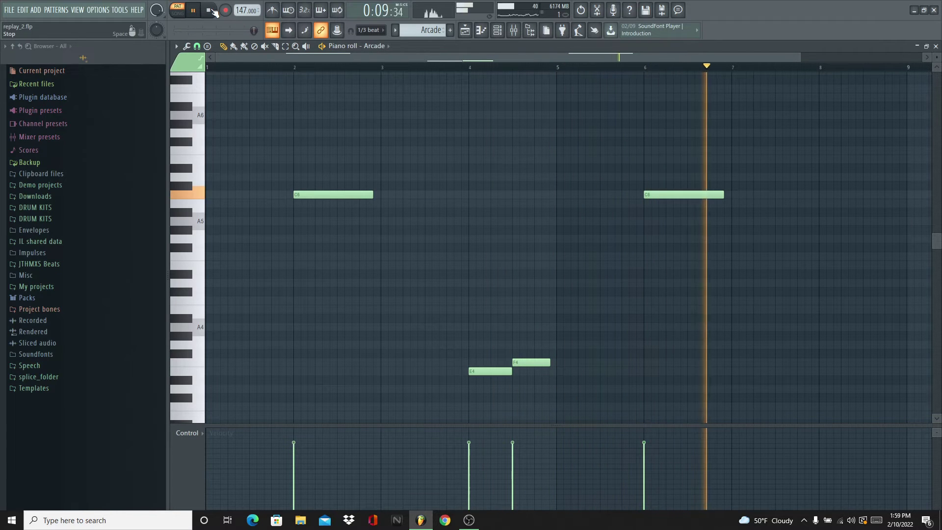
pyautogui.click(209, 11)
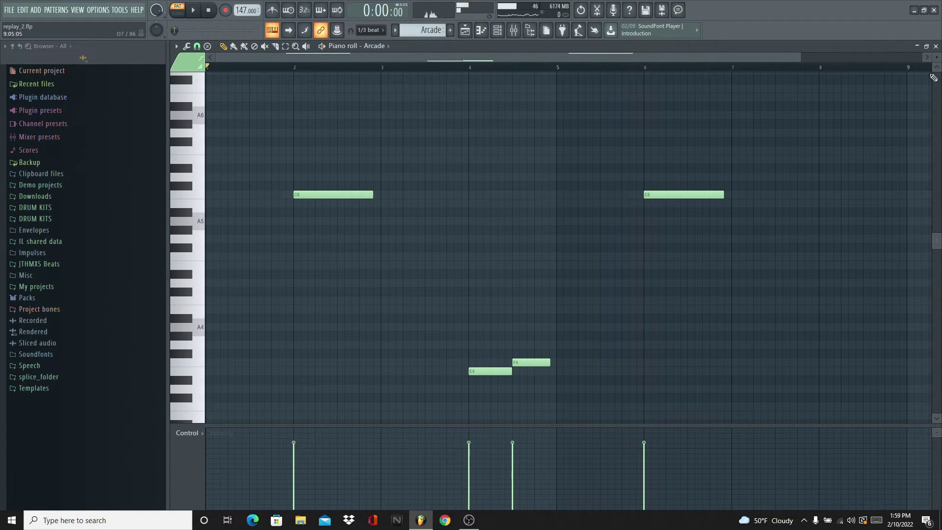
pyautogui.click(935, 46)
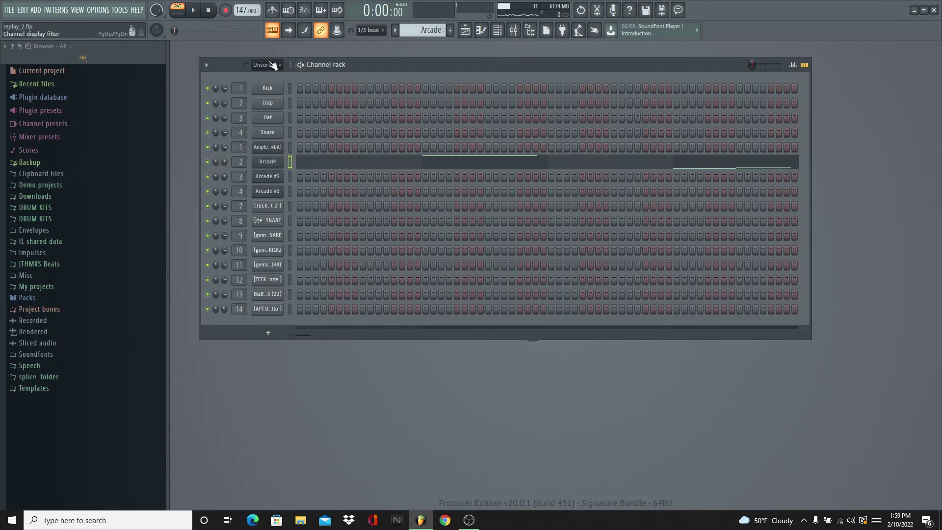
# Switch playback to Song mode and bring up the song arrangement in the Playlist.
pyautogui.press('l')
pyautogui.click(481, 31)
pyautogui.click(482, 31)
pyautogui.click(466, 30)
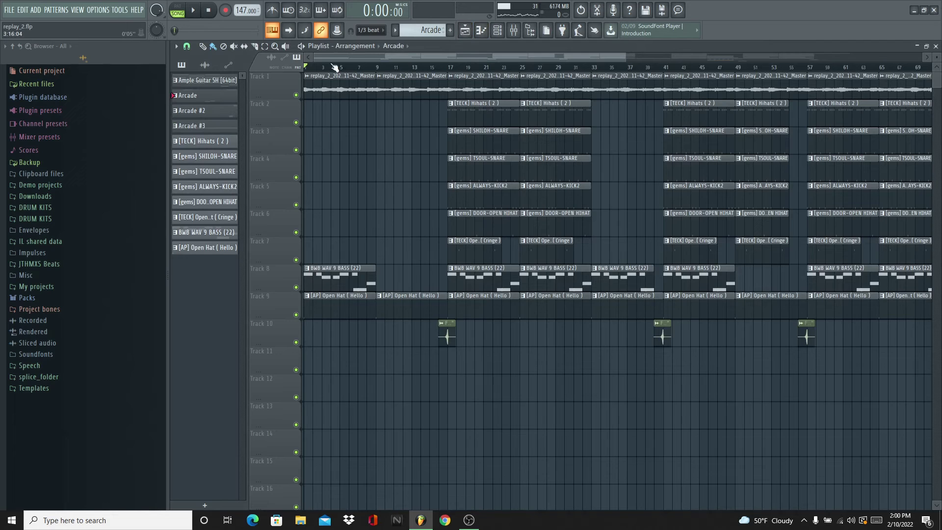
pyautogui.scroll(3, 334, 67)
# Play the song with Track 8 bass and Track 9 open hat muted, then unmute both.
pyautogui.click(296, 287)
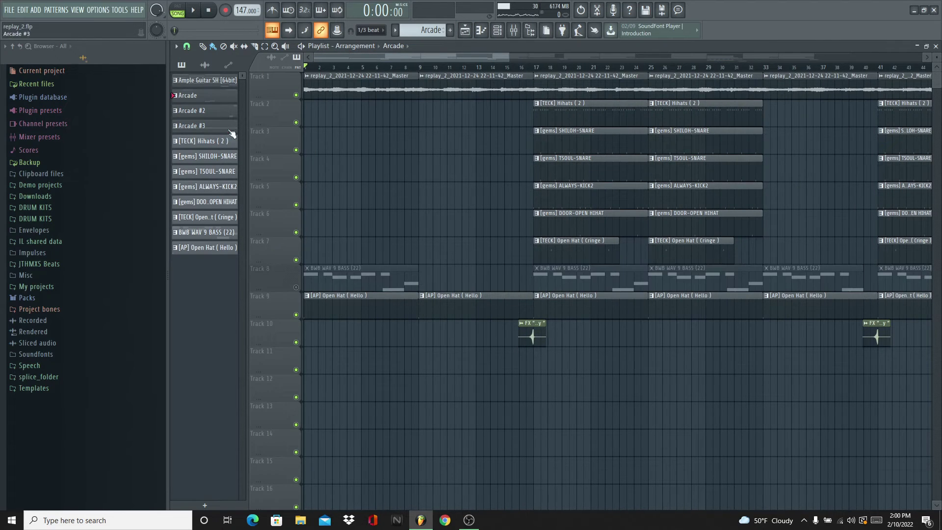
pyautogui.click(193, 10)
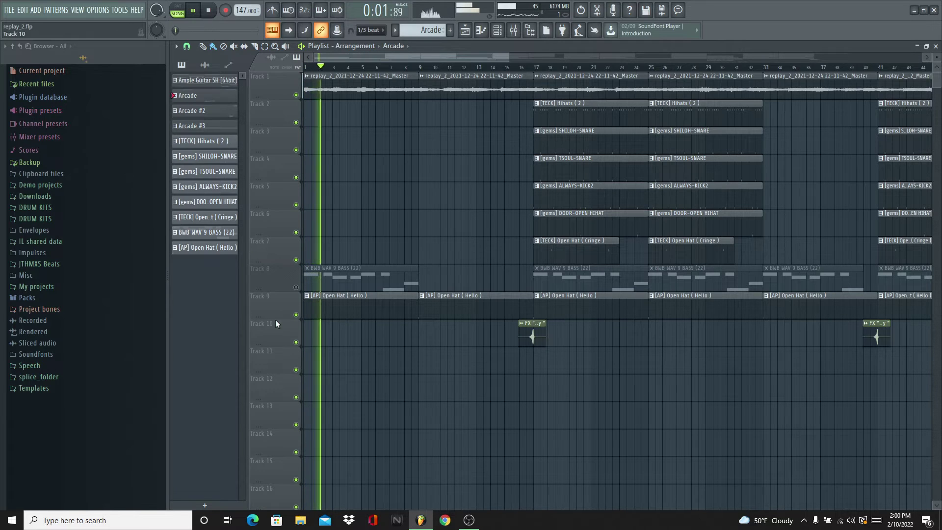
pyautogui.click(296, 314)
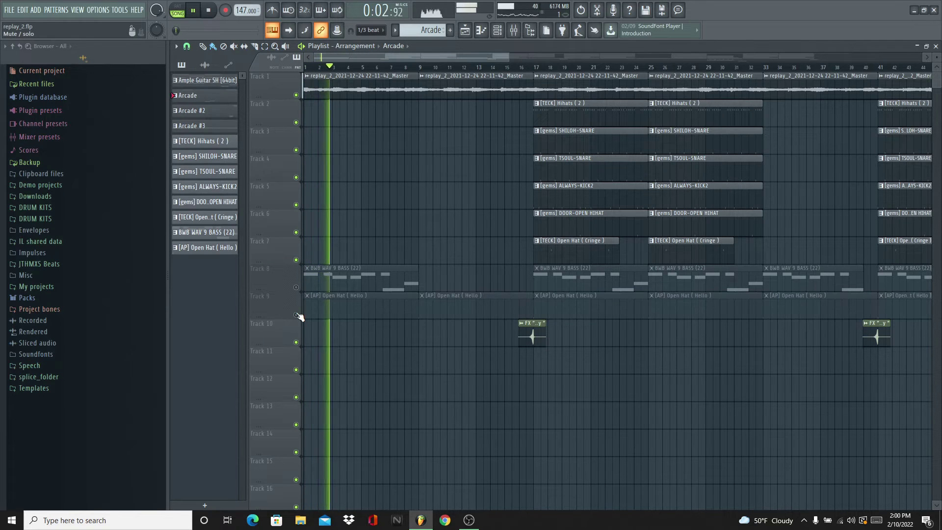
pyautogui.click(212, 11)
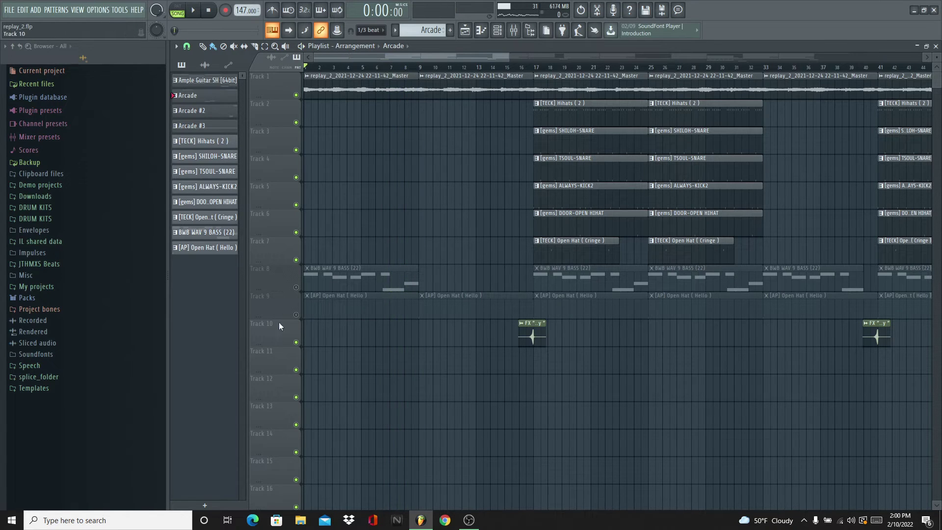
pyautogui.click(296, 288)
pyautogui.click(296, 315)
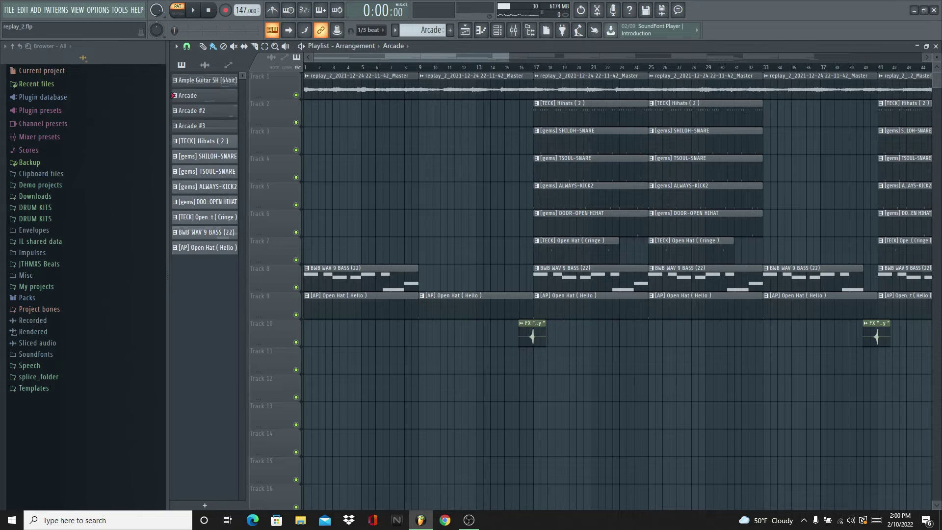
pyautogui.click(936, 46)
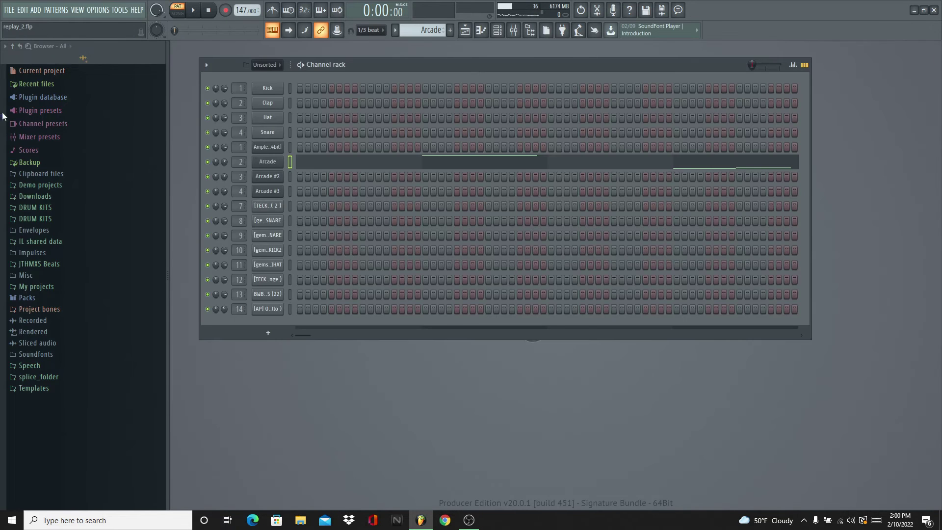
pyautogui.press('F7')
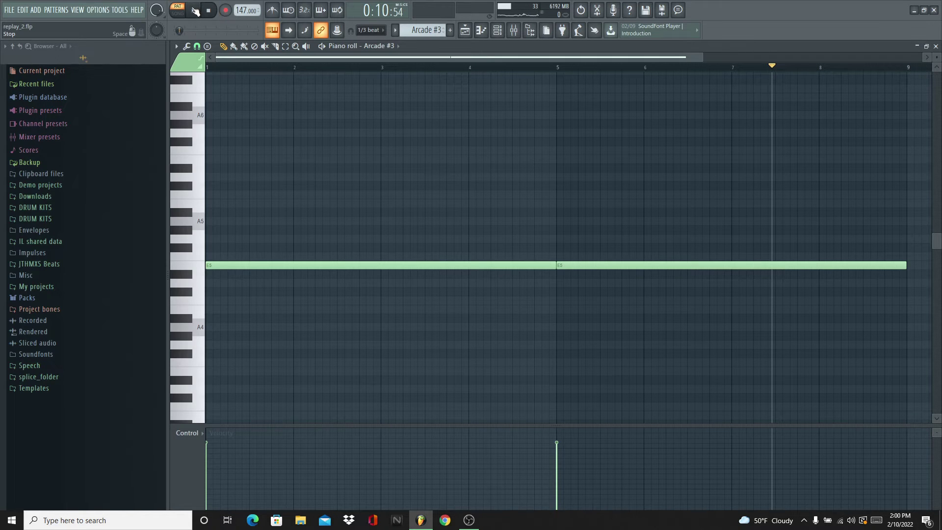
pyautogui.click(208, 11)
pyautogui.click(194, 11)
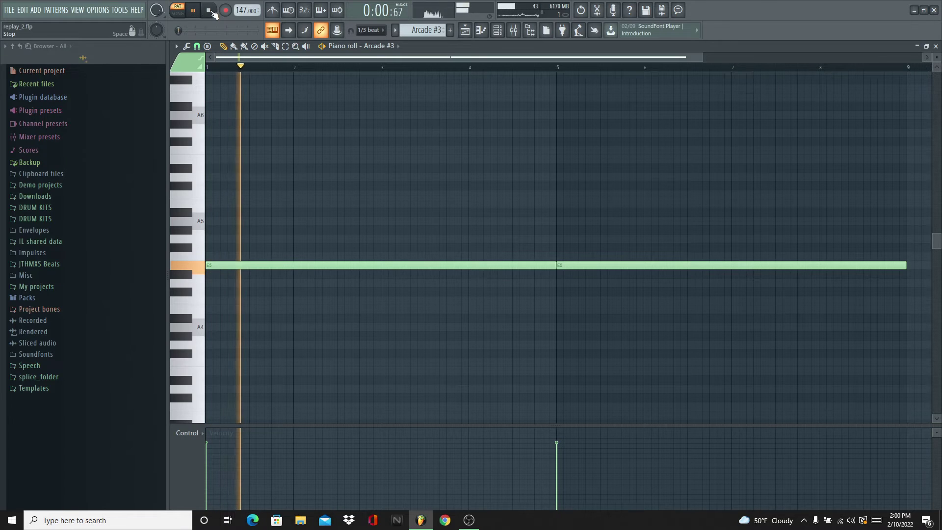
pyautogui.click(210, 10)
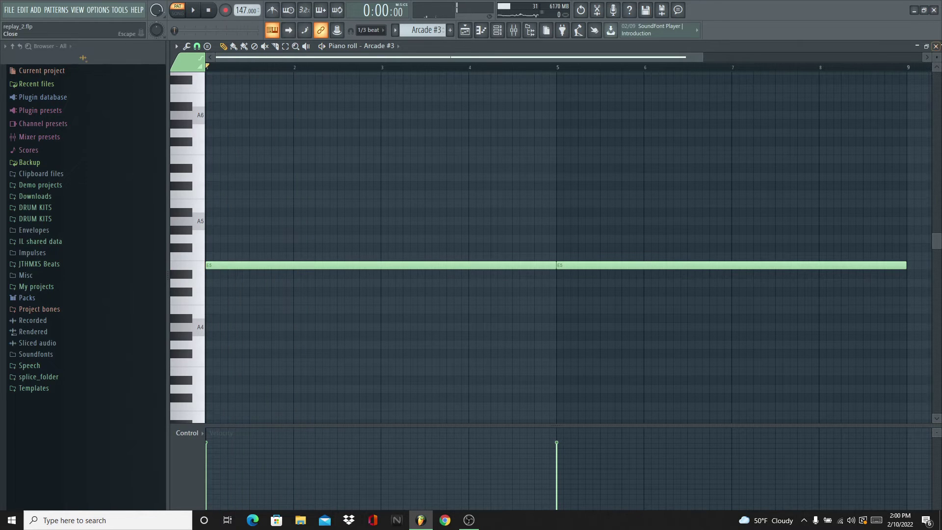
pyautogui.click(554, 67)
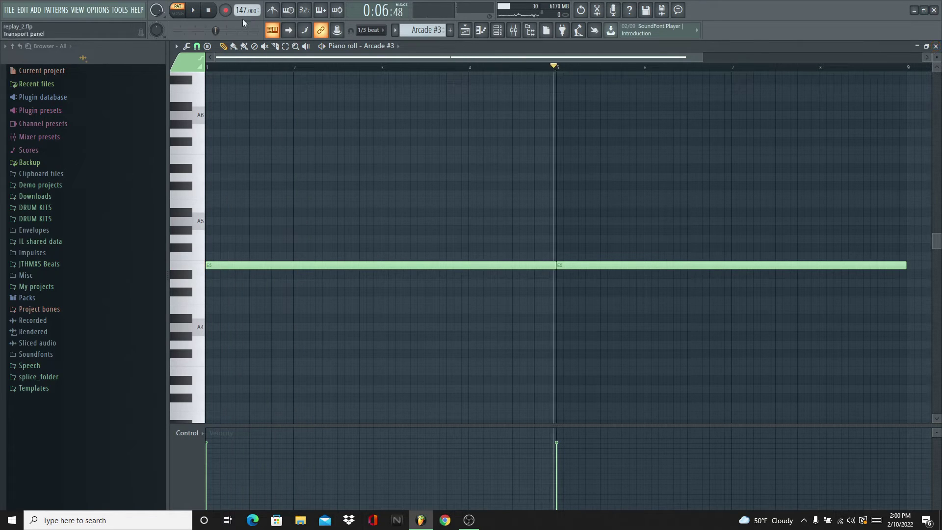
pyautogui.click(200, 11)
pyautogui.press('space')
pyautogui.press('Home')
pyautogui.click(937, 47)
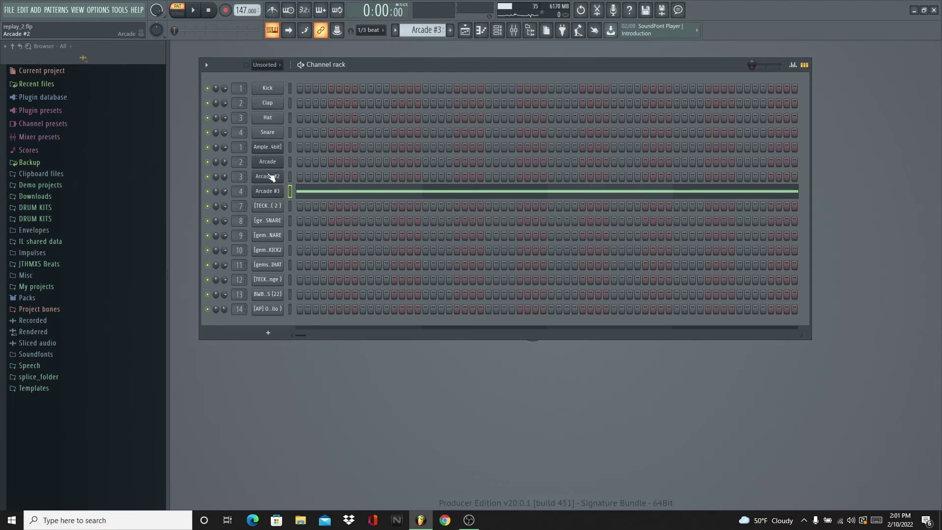
pyautogui.click(269, 192)
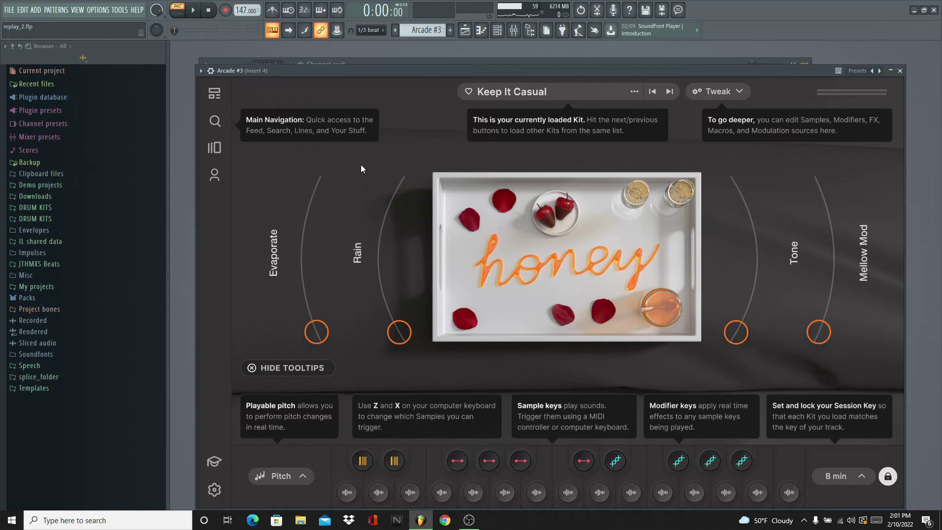
pyautogui.click(906, 73)
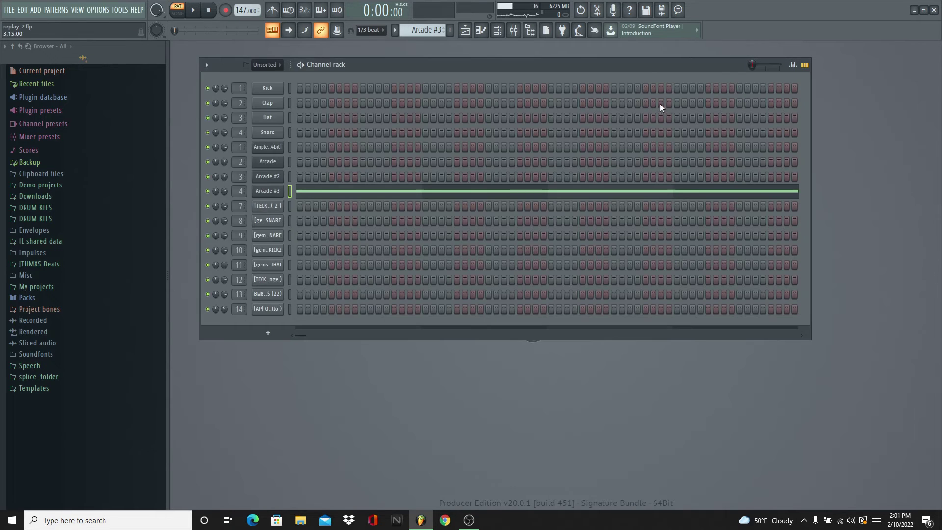
pyautogui.click(290, 150)
pyautogui.scroll(2, 407, 33)
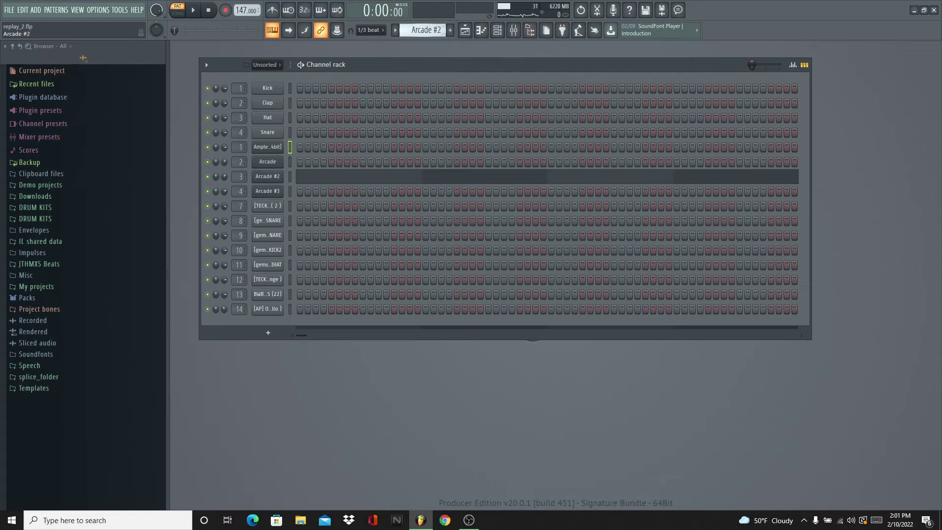
pyautogui.click(513, 30)
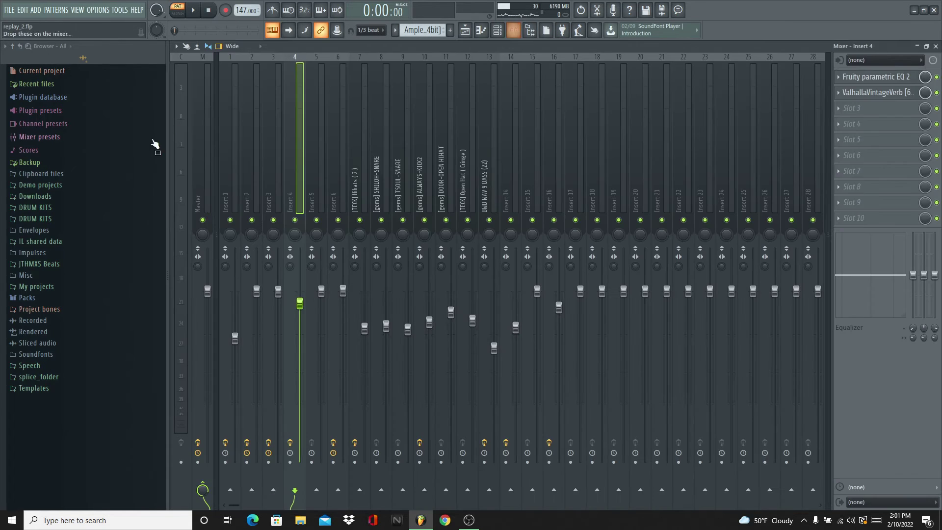
pyautogui.click(234, 91)
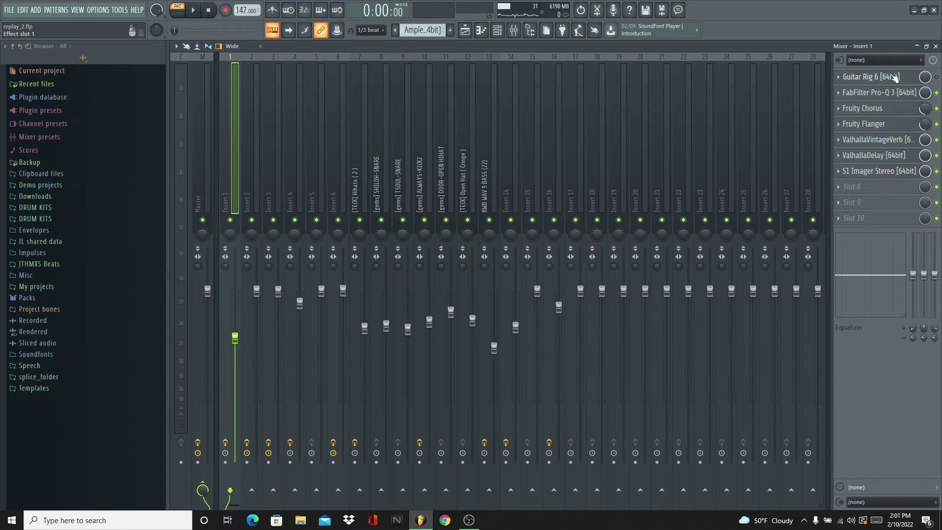
pyautogui.click(878, 92)
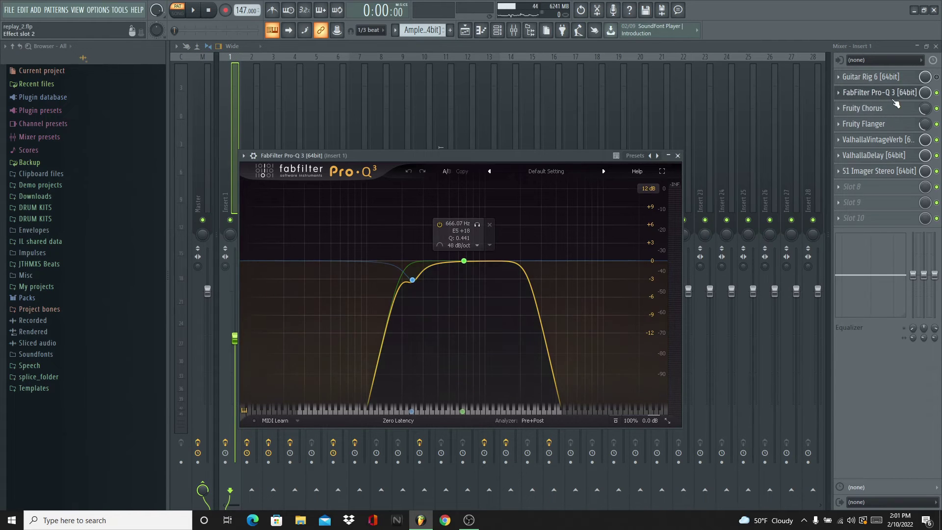
pyautogui.click(886, 94)
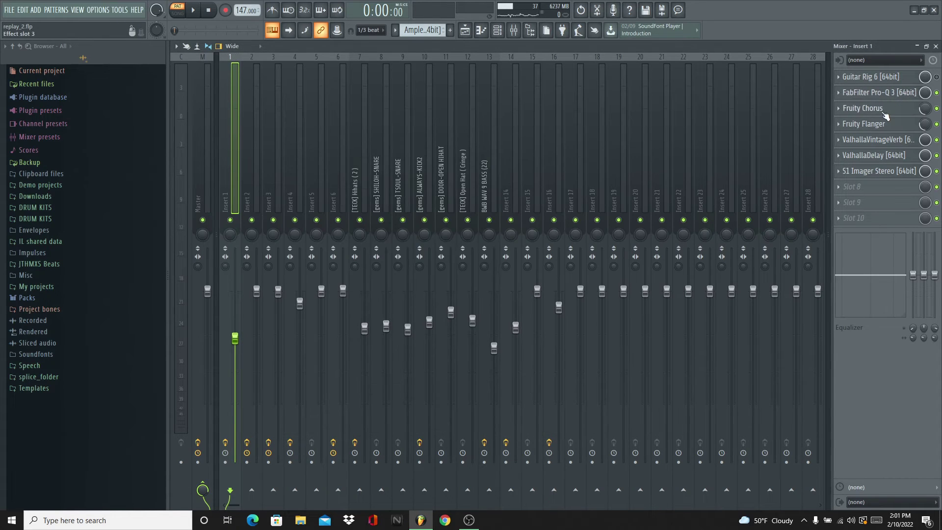
pyautogui.click(891, 141)
pyautogui.click(893, 144)
pyautogui.click(881, 171)
pyautogui.click(880, 171)
pyautogui.click(881, 155)
pyautogui.click(886, 152)
pyautogui.press('space')
pyautogui.rightClick(938, 96)
pyautogui.click(878, 216)
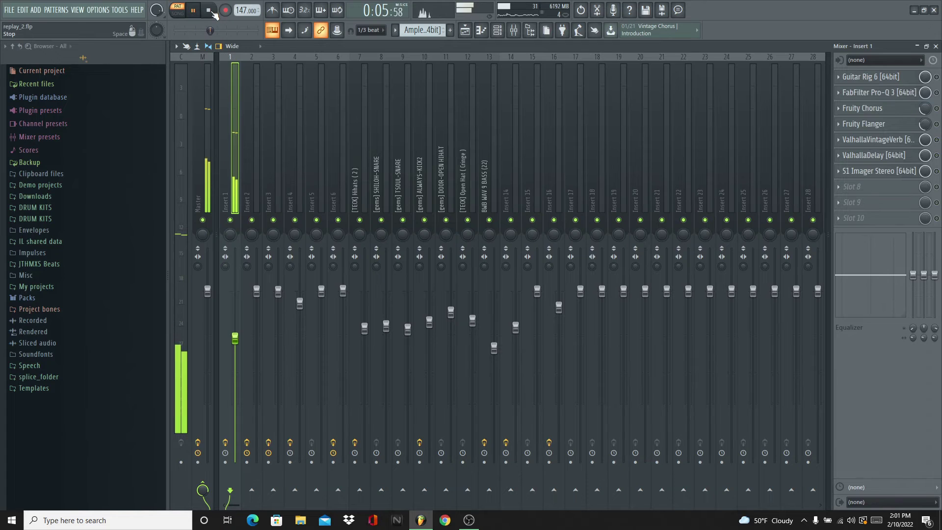
pyautogui.click(937, 93)
pyautogui.click(937, 108)
pyautogui.click(937, 124)
pyautogui.click(937, 140)
pyautogui.click(937, 155)
pyautogui.click(937, 171)
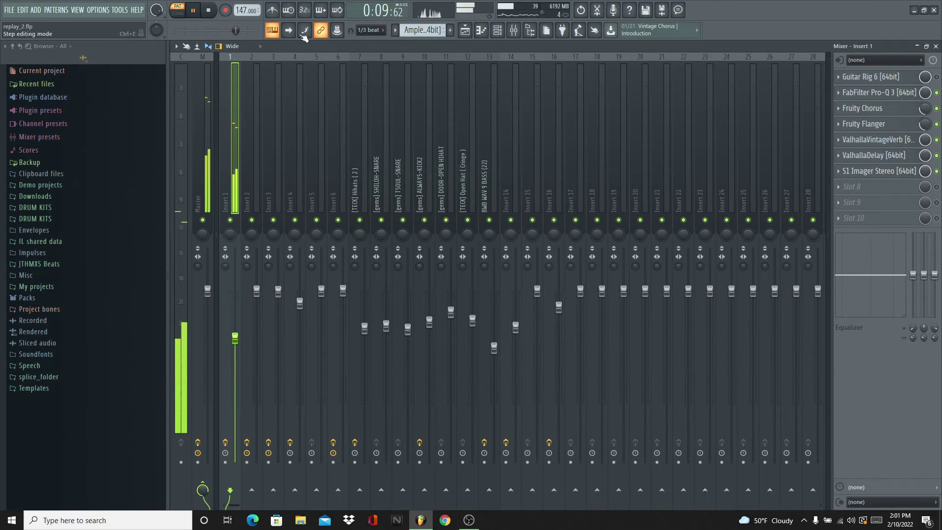
pyautogui.click(210, 11)
pyautogui.click(937, 46)
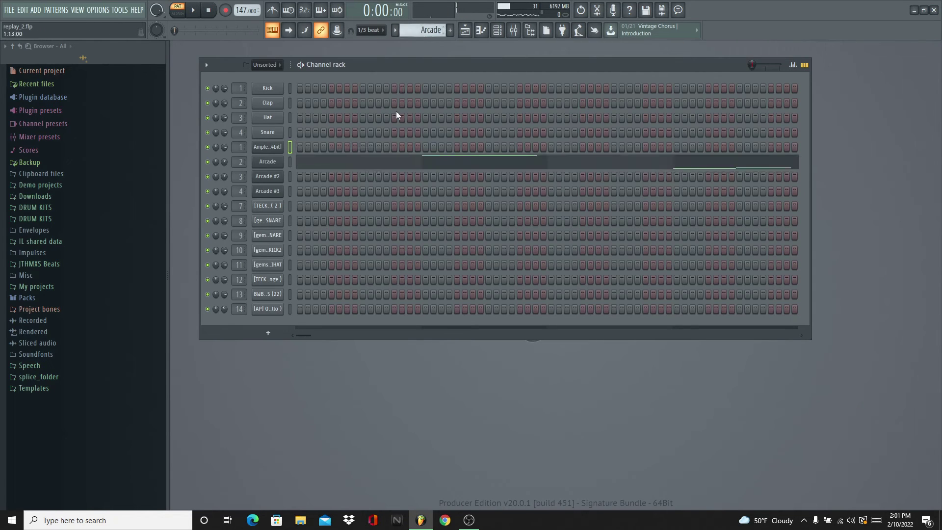
# Inspect Insert 2's effect chain in the mixer.
pyautogui.click(514, 30)
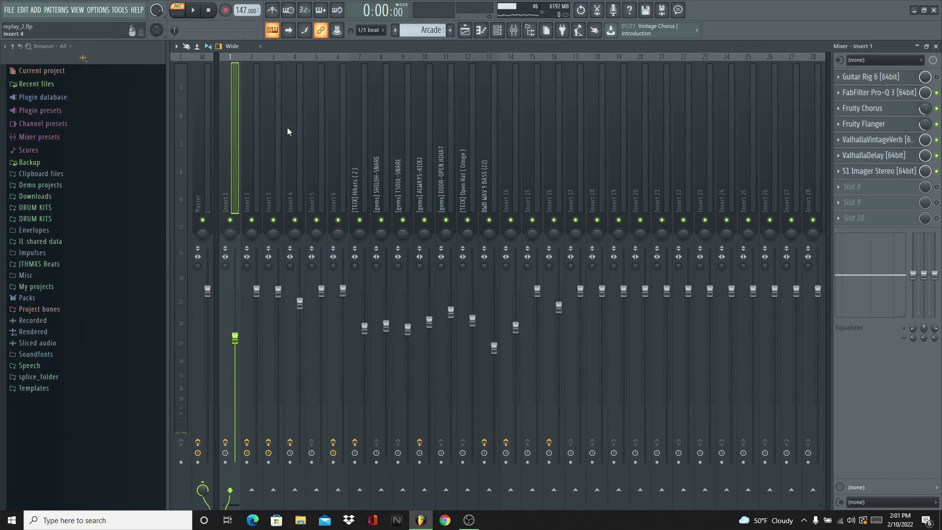
pyautogui.click(256, 104)
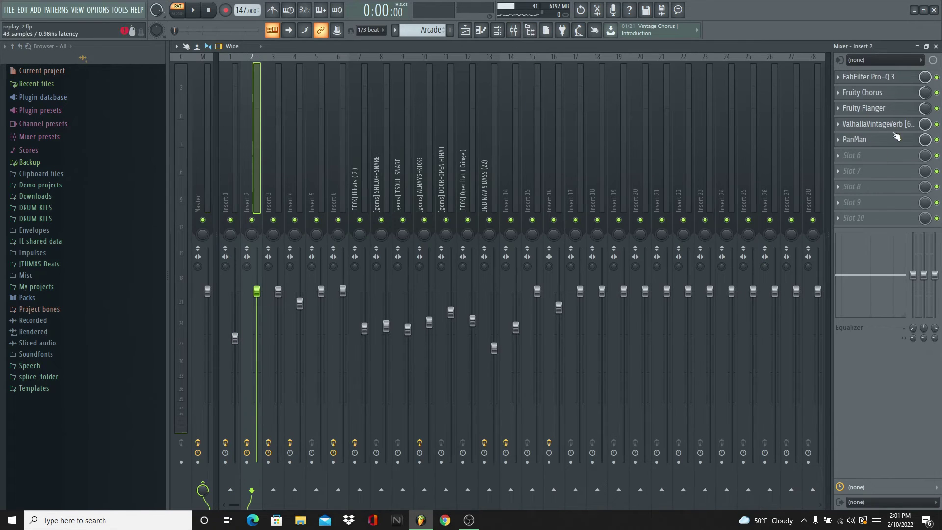
pyautogui.click(936, 46)
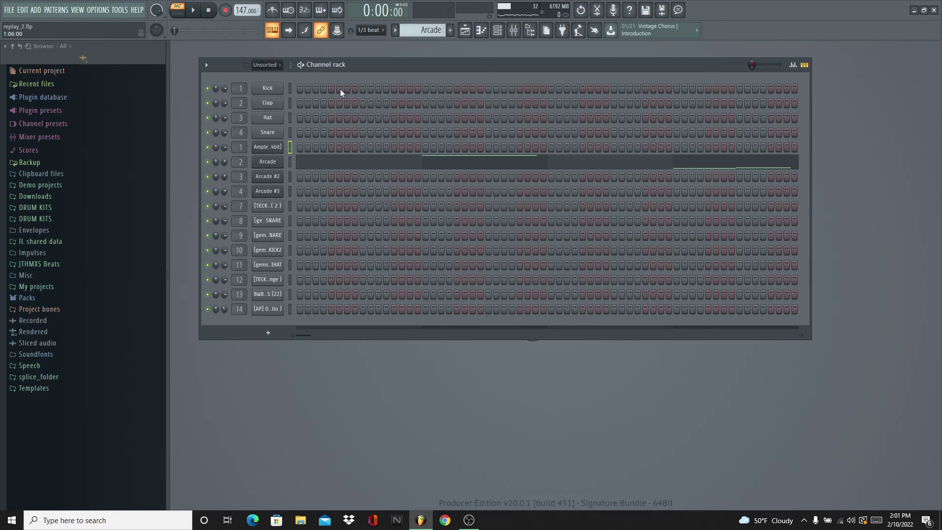
pyautogui.scroll(-2, 423, 30)
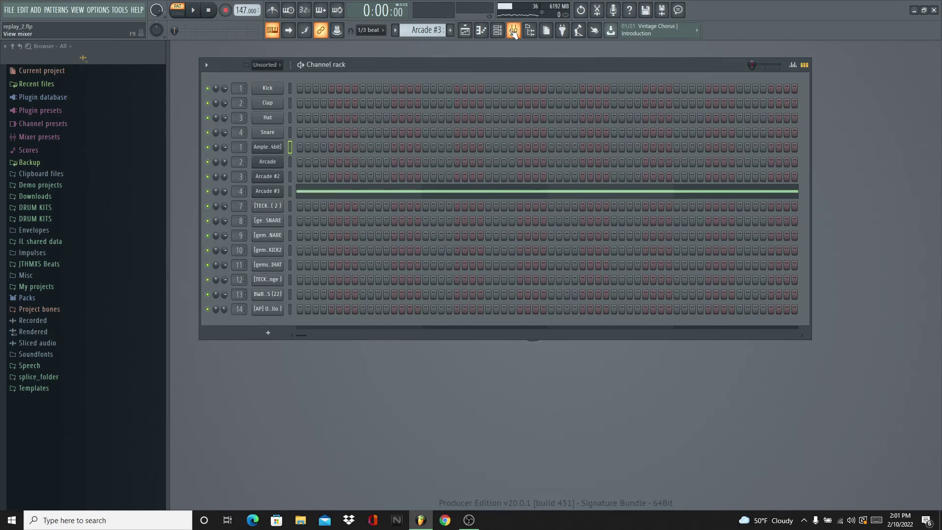
# Check Insert 3 and Insert 4 effect chains, leaving the mixer on Insert 4's EQ and reverb.
pyautogui.click(513, 30)
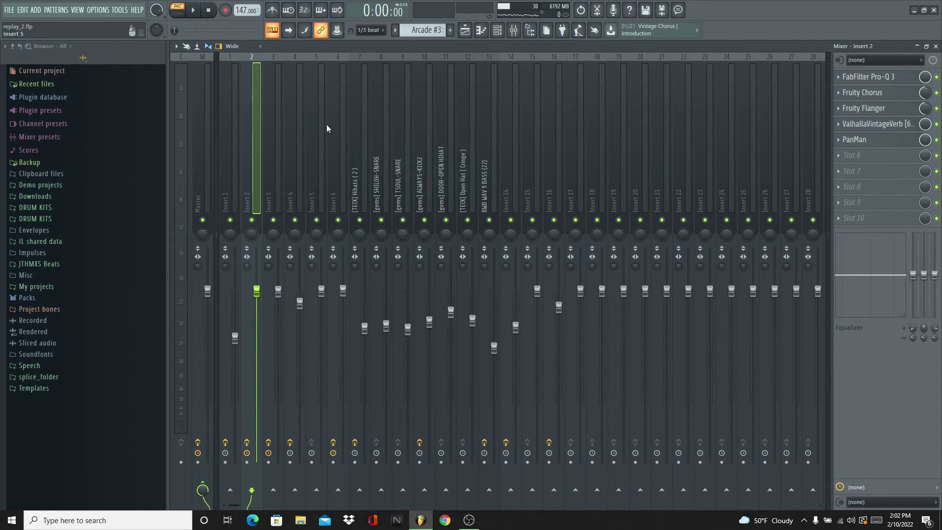
pyautogui.click(279, 110)
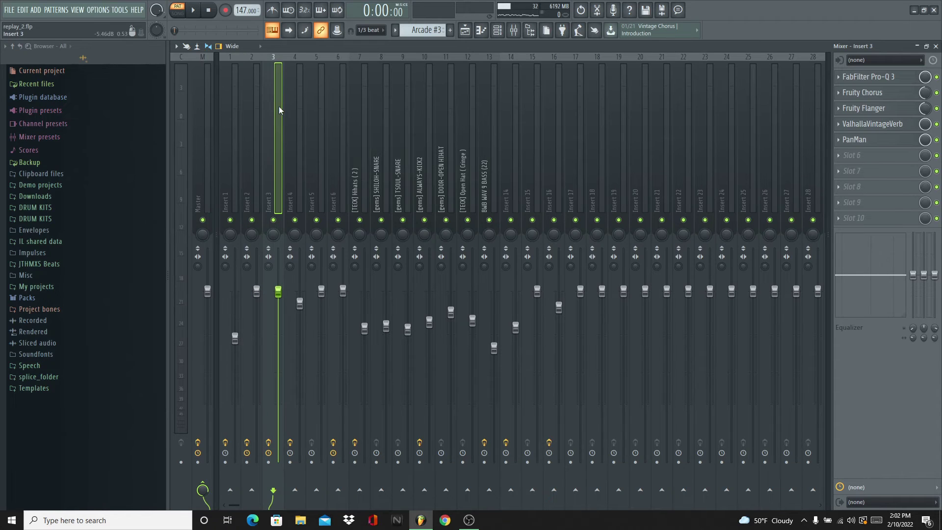
pyautogui.click(304, 117)
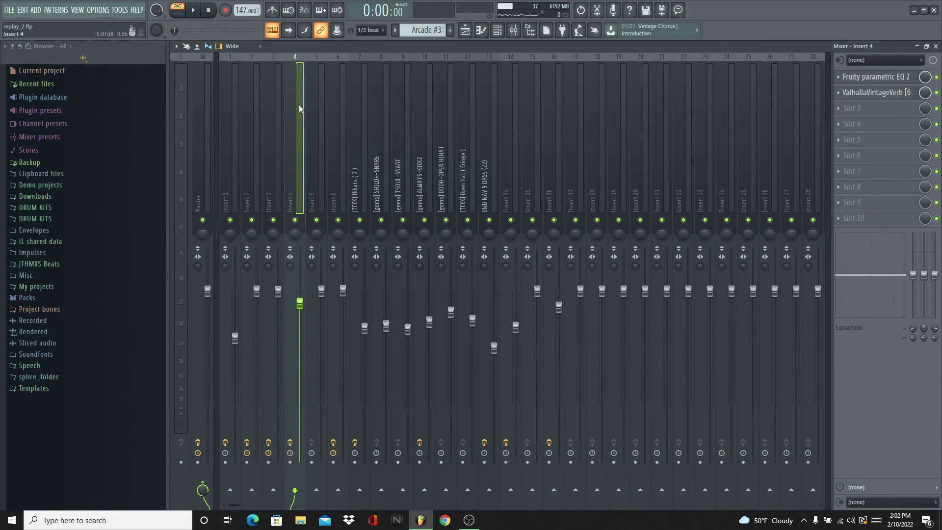
pyautogui.click(936, 46)
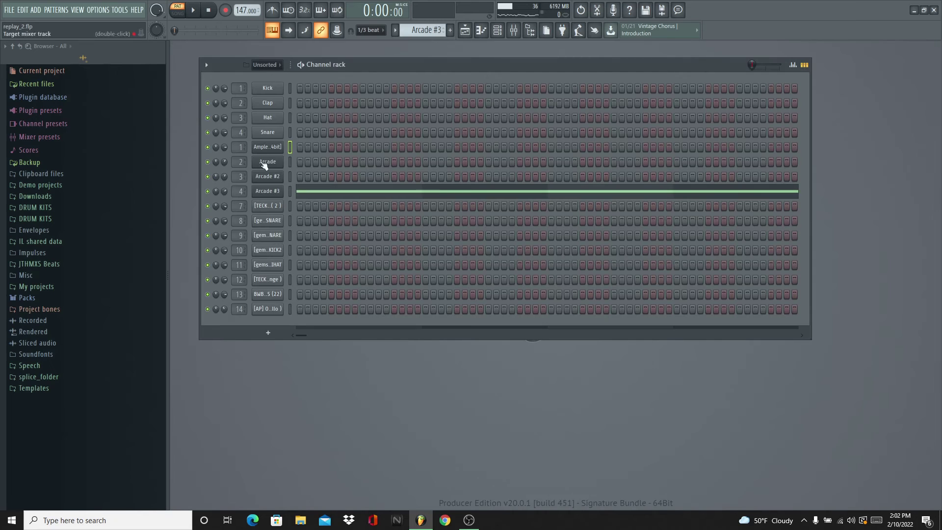
pyautogui.click(514, 33)
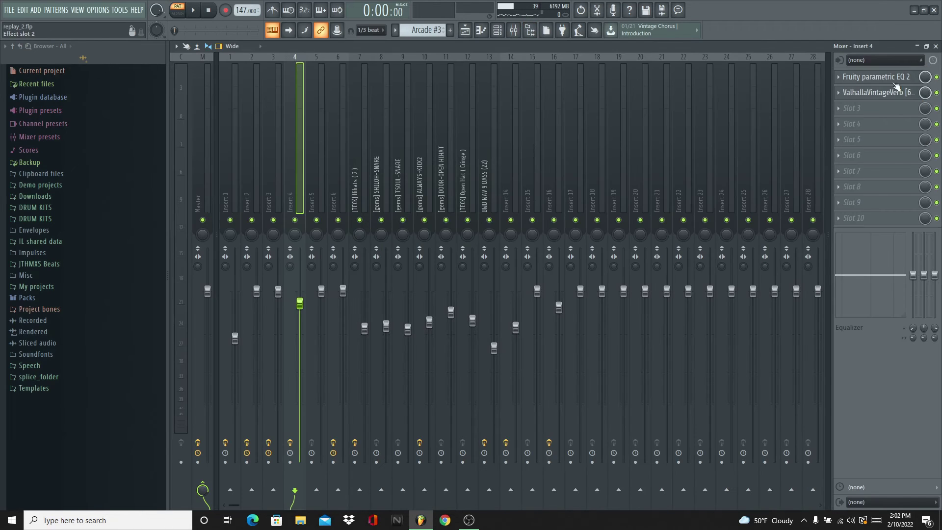
# Select and audition the [TECK] Hihats (2) pattern, then show the channel rack over the mixer.
pyautogui.click(937, 46)
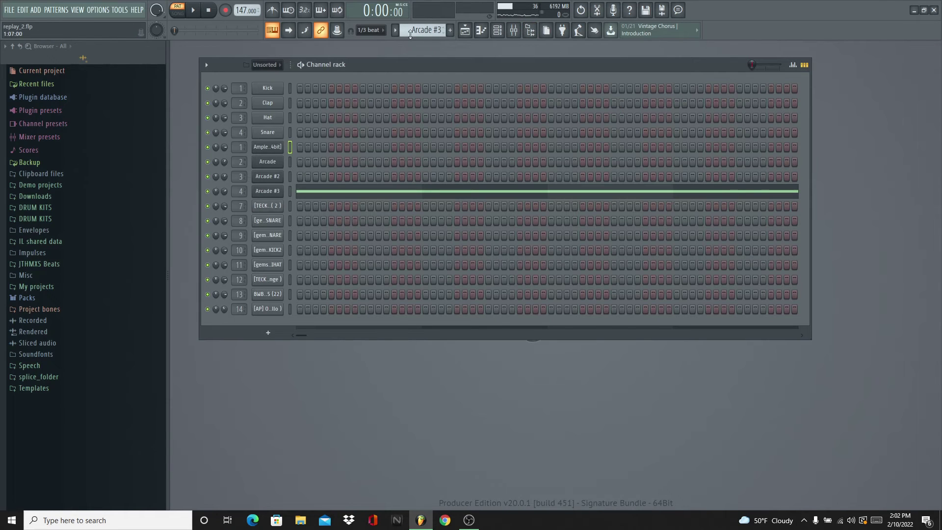
pyautogui.scroll(-1, 439, 31)
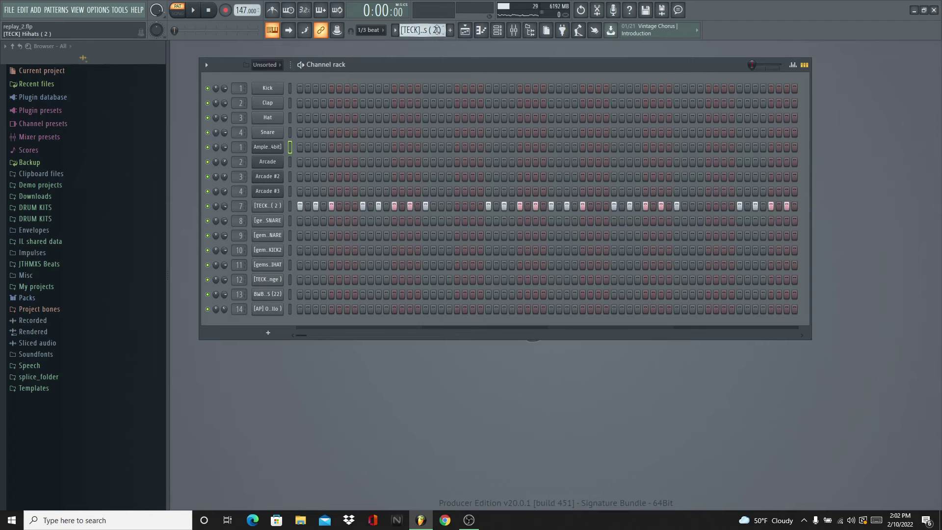
pyautogui.click(195, 10)
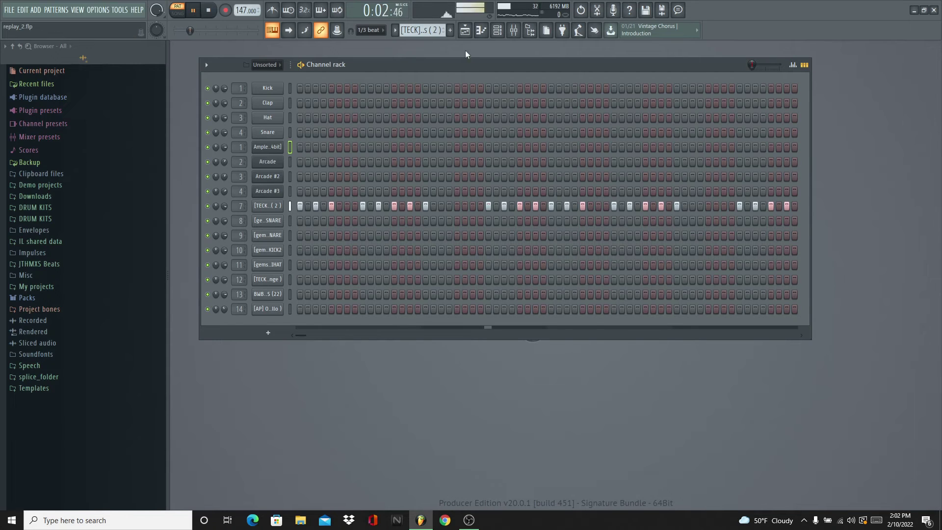
pyautogui.click(209, 11)
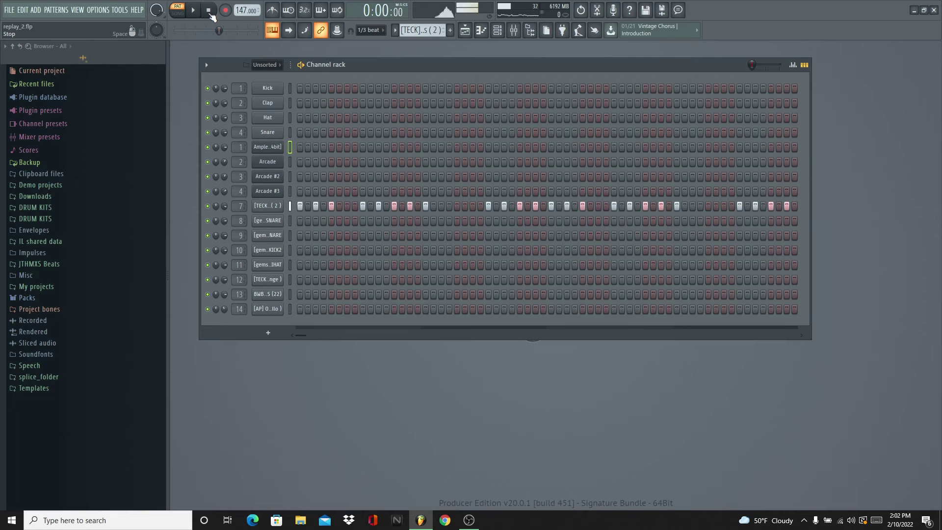
pyautogui.click(514, 29)
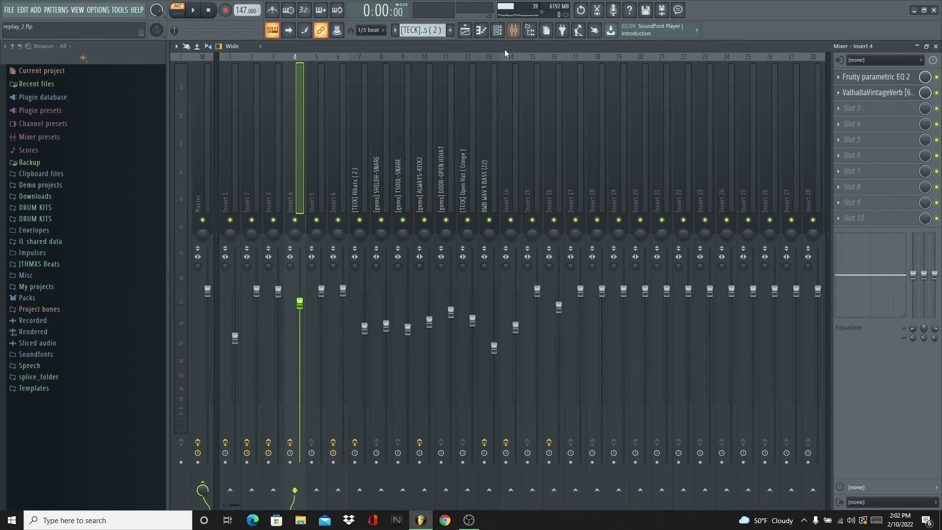
pyautogui.click(497, 31)
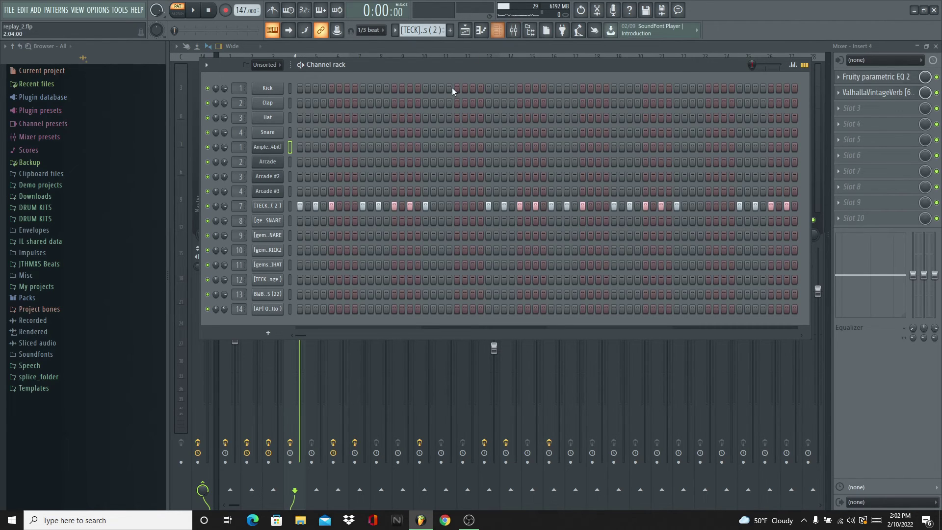
# Play the hi-hats through Effectrix's 'hi hats' preset on mixer track 7, then close everything.
pyautogui.click(497, 31)
pyautogui.click(357, 78)
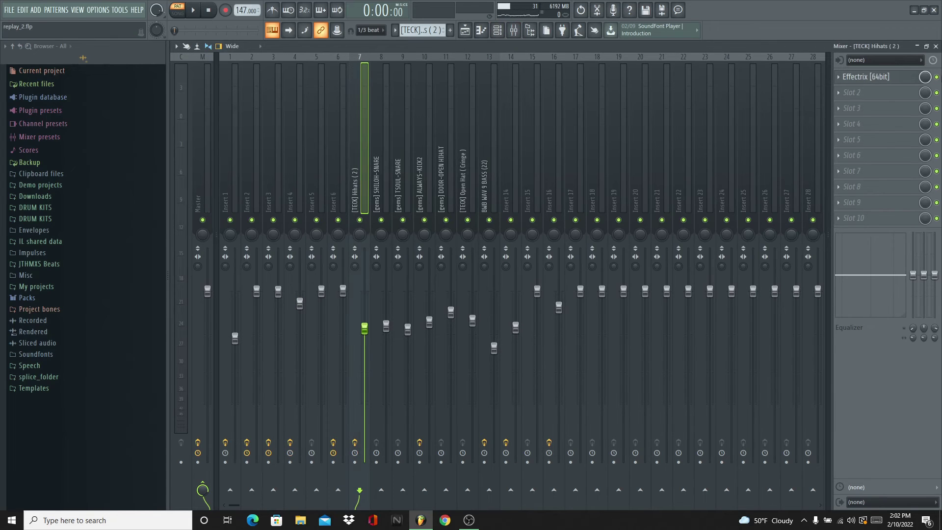
pyautogui.click(867, 76)
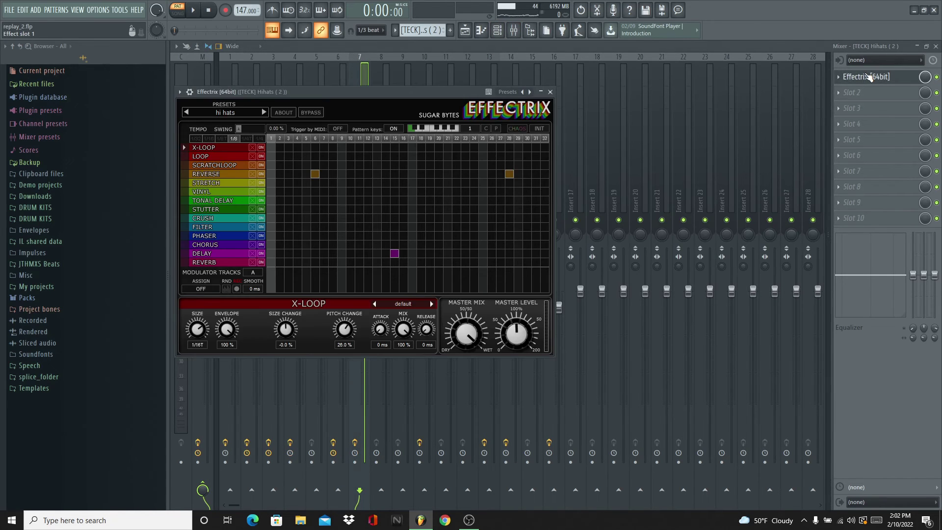
pyautogui.click(194, 11)
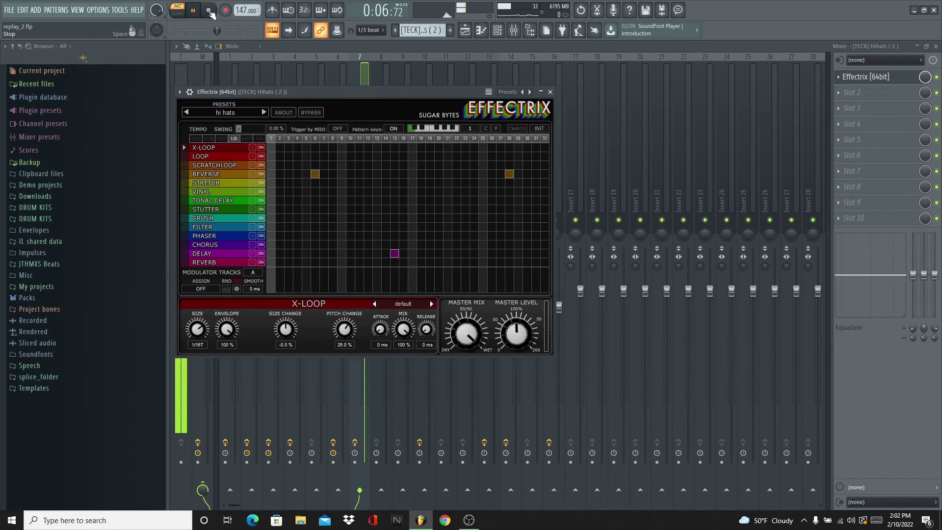
pyautogui.click(209, 11)
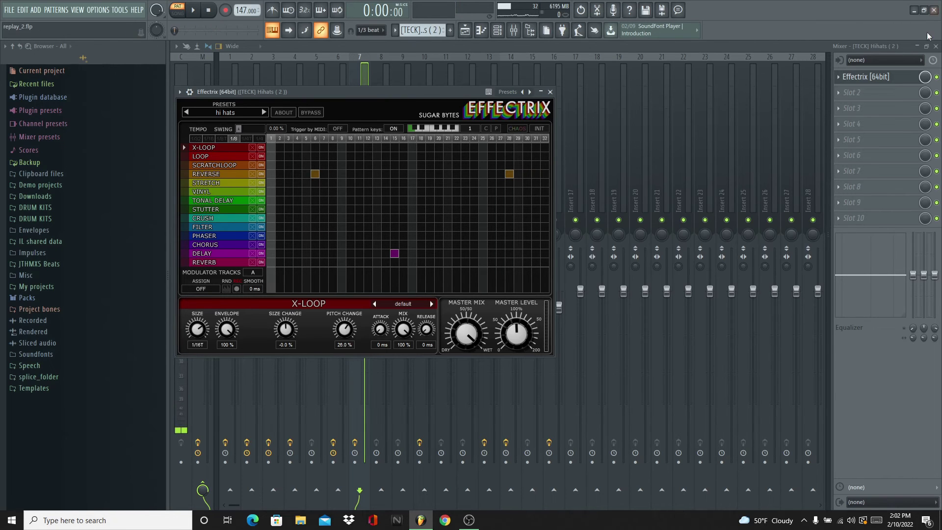
pyautogui.click(906, 91)
pyautogui.click(906, 86)
# Reopen the channel rack, step through TSOUL-SNARE to ALWAYS-KICK2, and play the kick pattern.
pyautogui.click(936, 46)
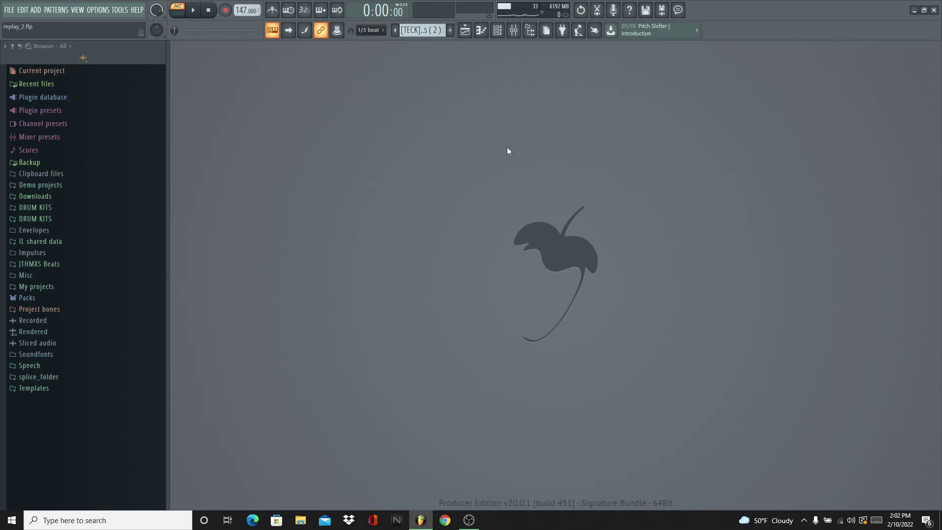
pyautogui.click(497, 31)
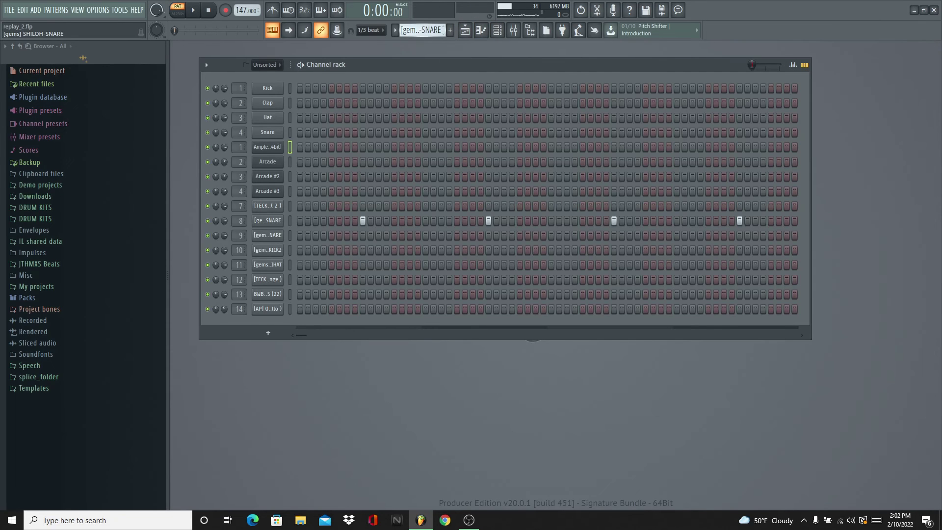
pyautogui.press('KP_Add')
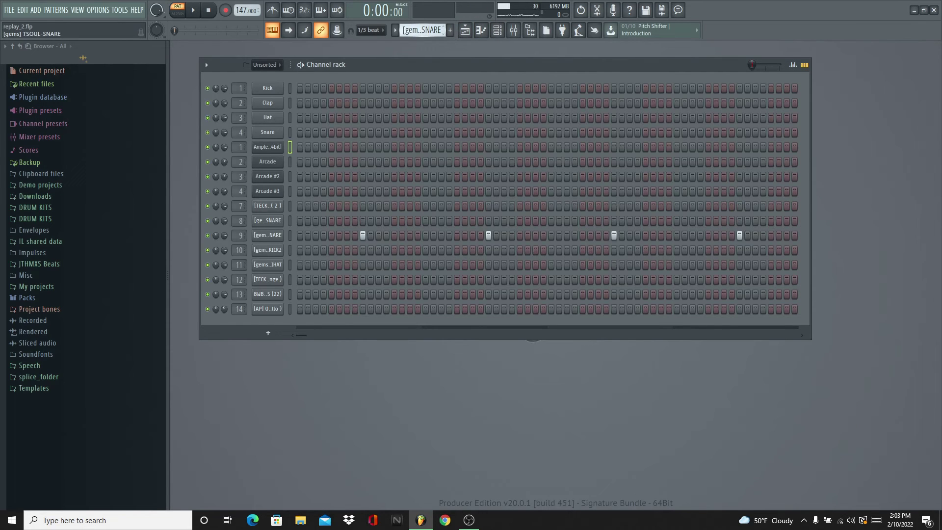
pyautogui.press('KP_Add')
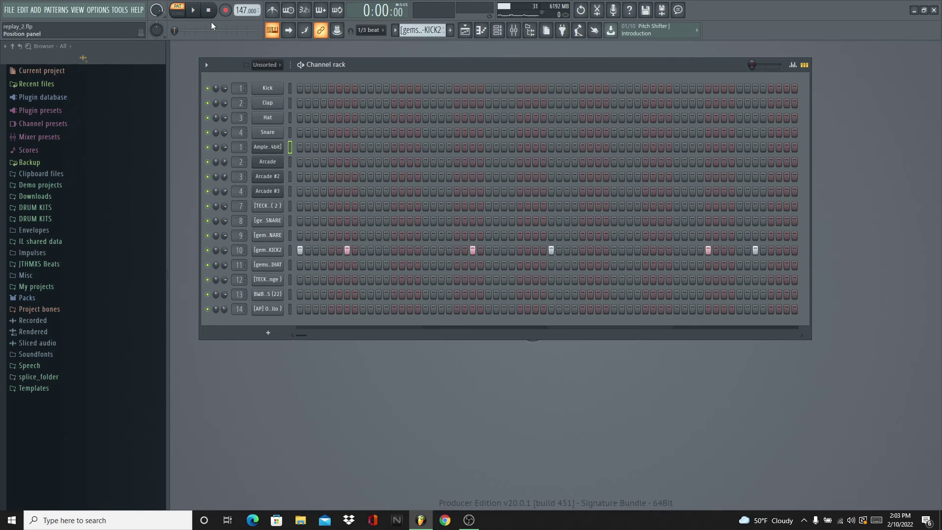
pyautogui.click(193, 11)
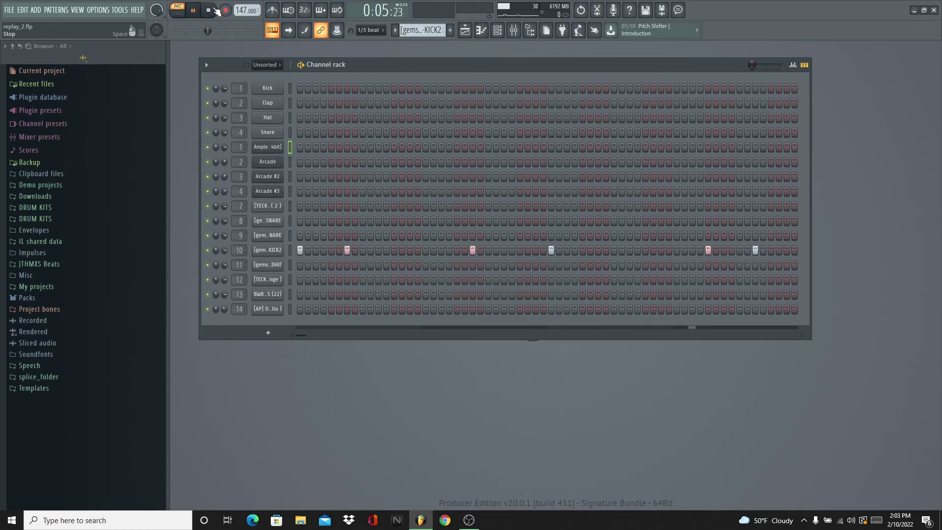
pyautogui.click(209, 11)
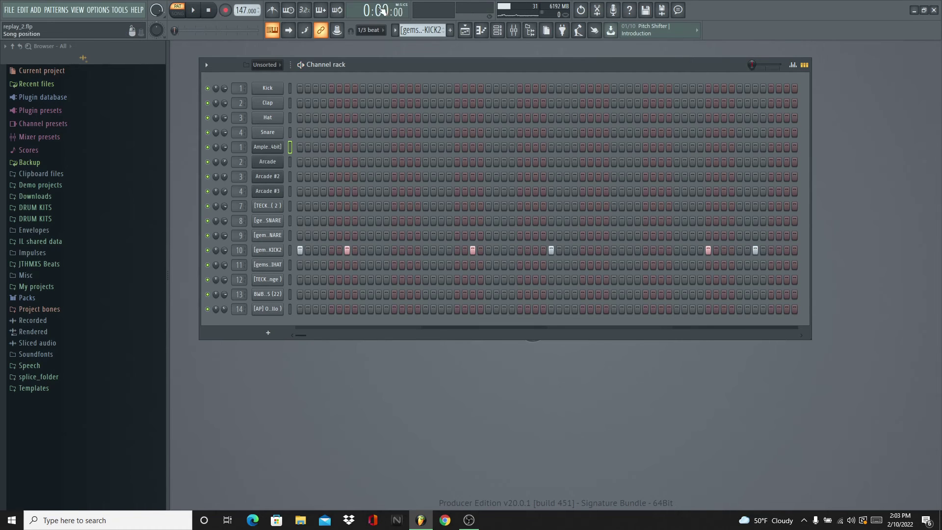
pyautogui.click(195, 11)
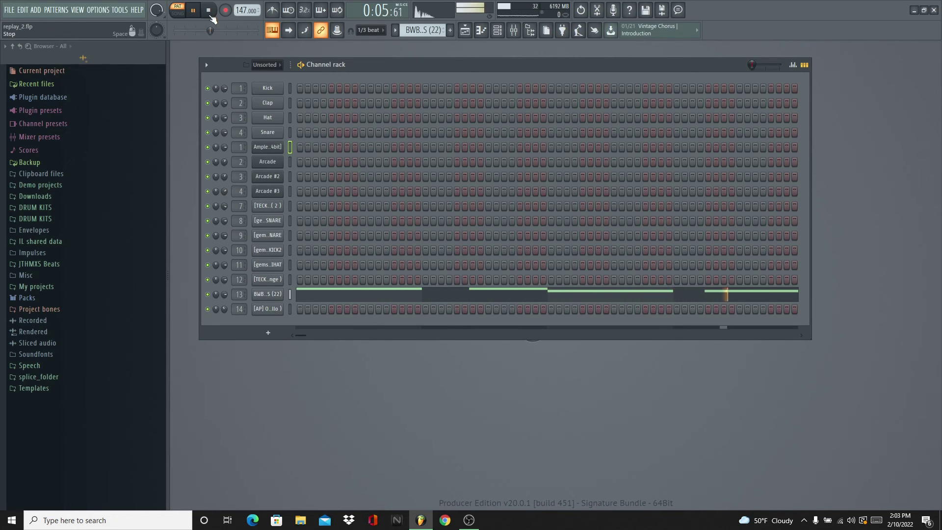
pyautogui.click(410, 293)
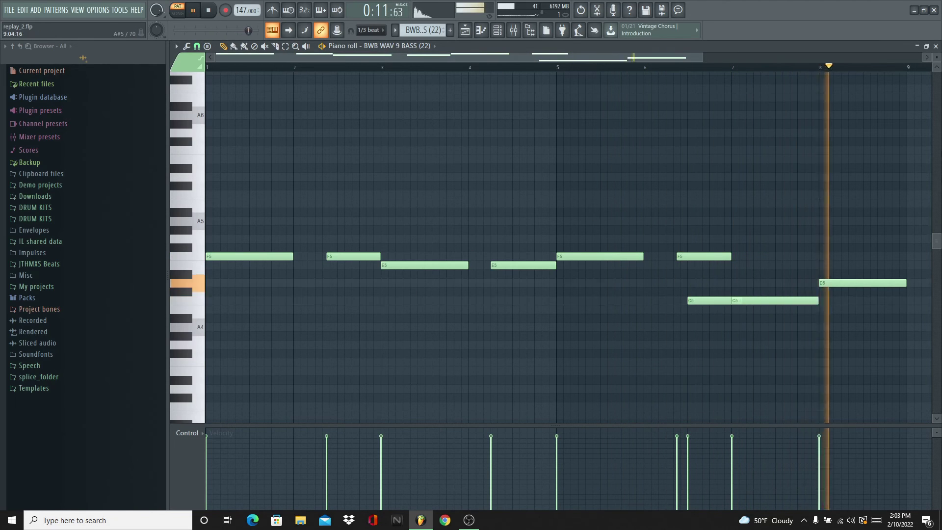
pyautogui.press('F7')
pyautogui.click(209, 10)
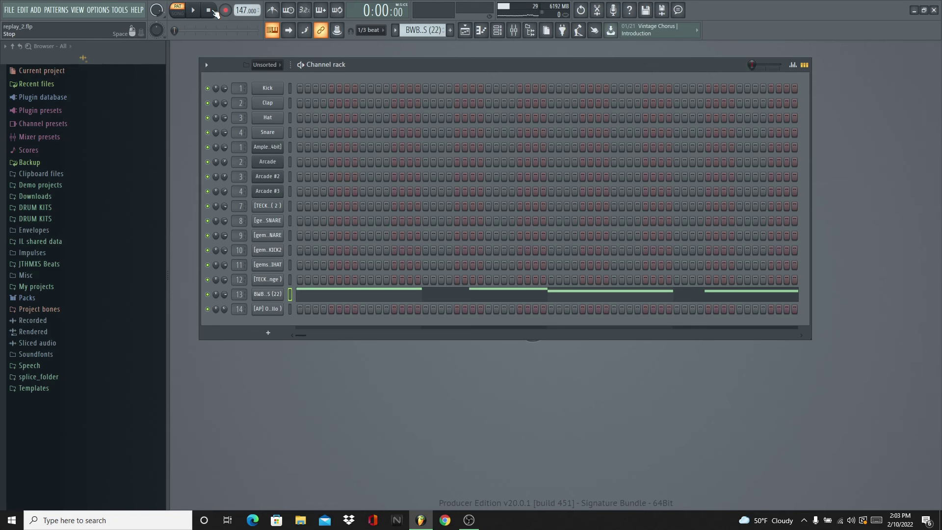
pyautogui.click(322, 300)
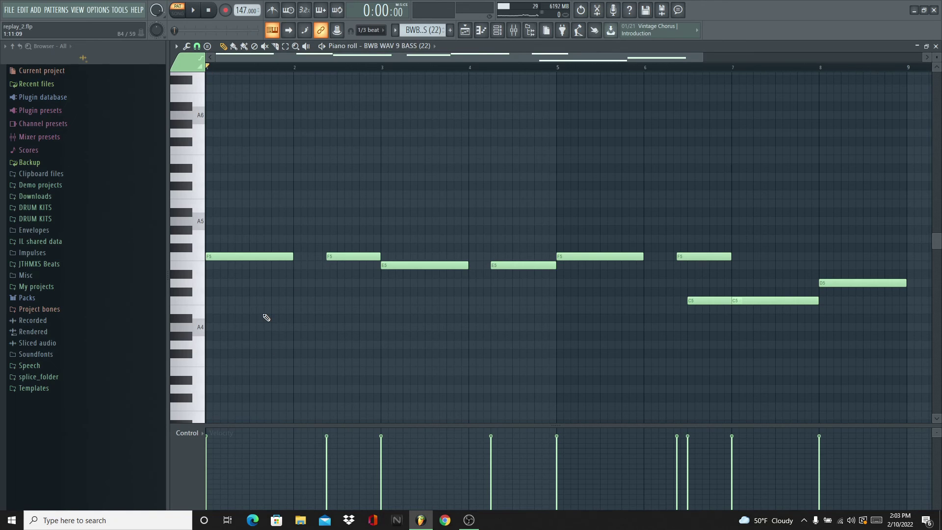
pyautogui.click(263, 309)
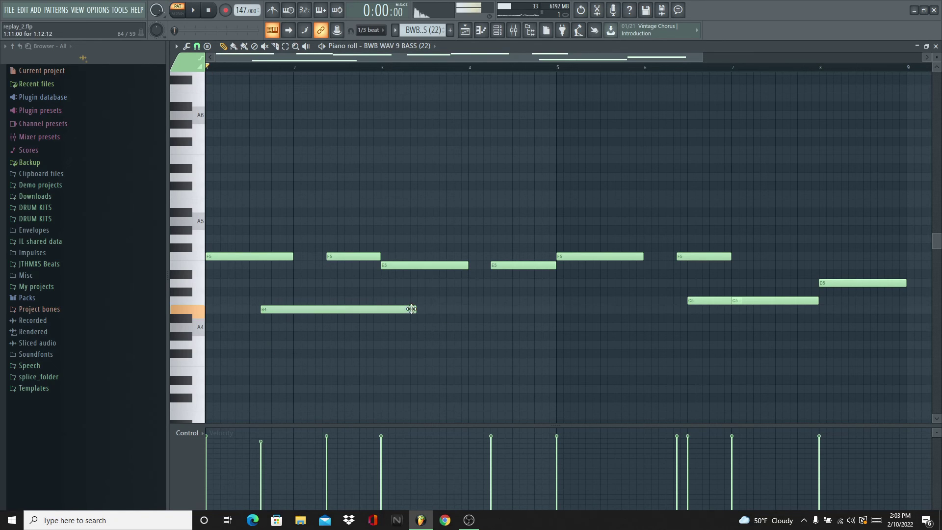
pyautogui.moveTo(411, 309); pyautogui.dragTo(284, 309)
pyautogui.rightClick(276, 310)
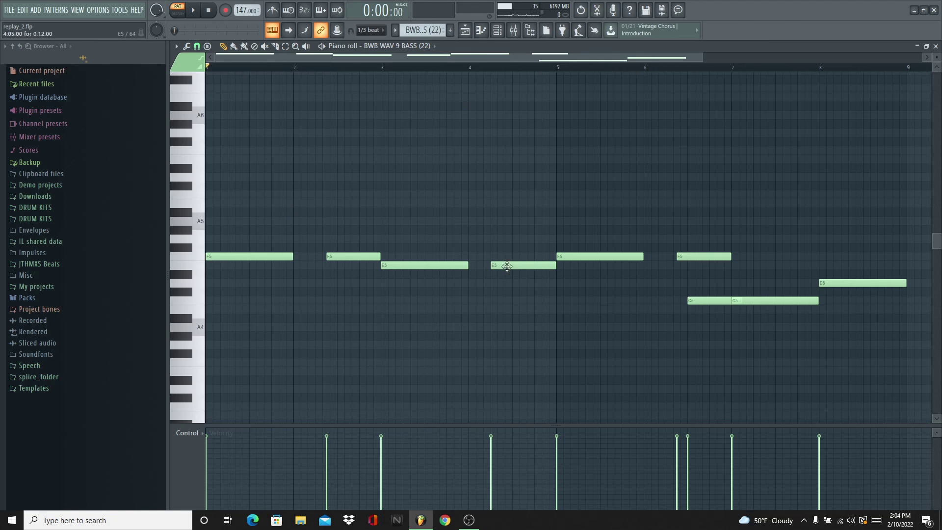
pyautogui.click(193, 10)
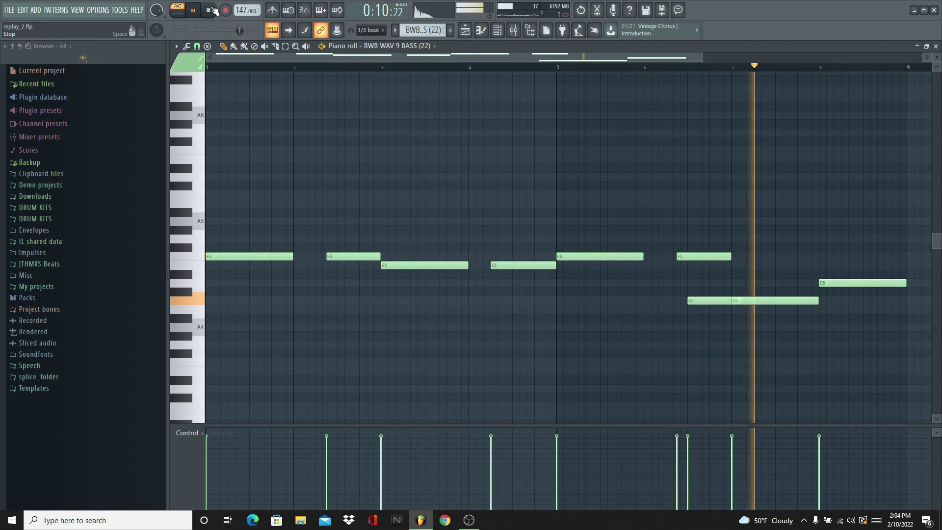
pyautogui.press('space')
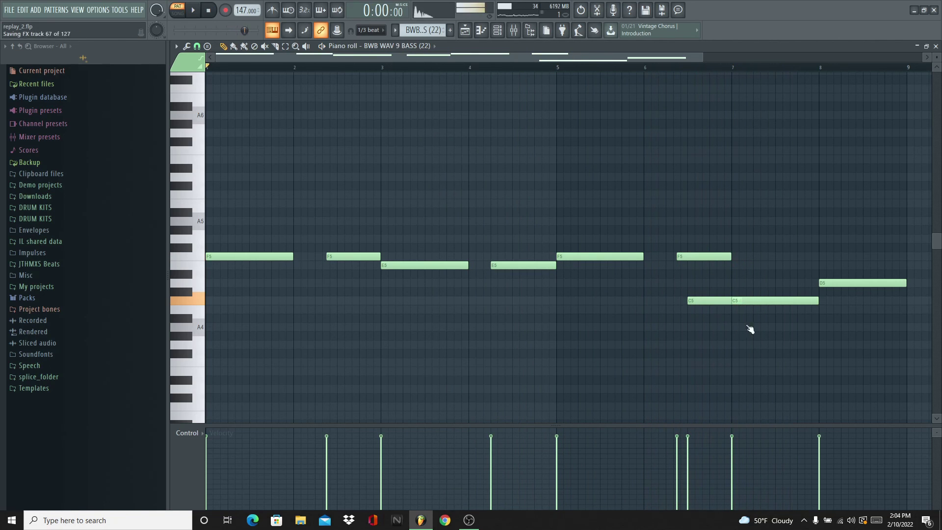
pyautogui.click(936, 46)
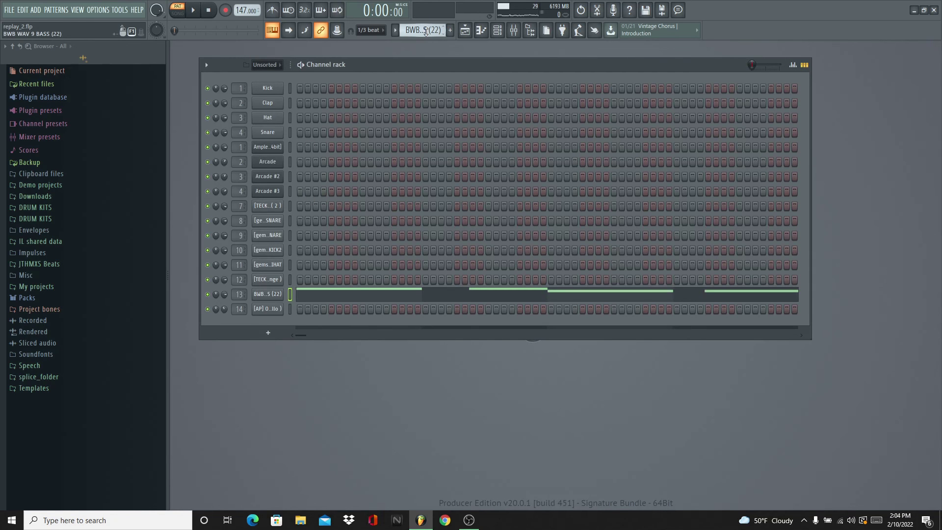
# Select the [AP] Open Hat (Hello) pattern, open the Playlist in Song mode, and jump to bar 9.
pyautogui.scroll(-1, 426, 31)
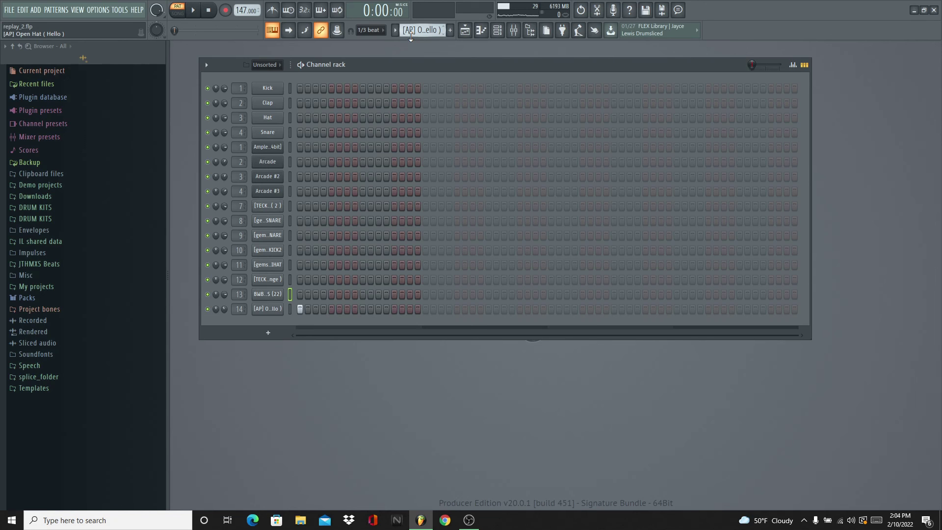
pyautogui.press('F5')
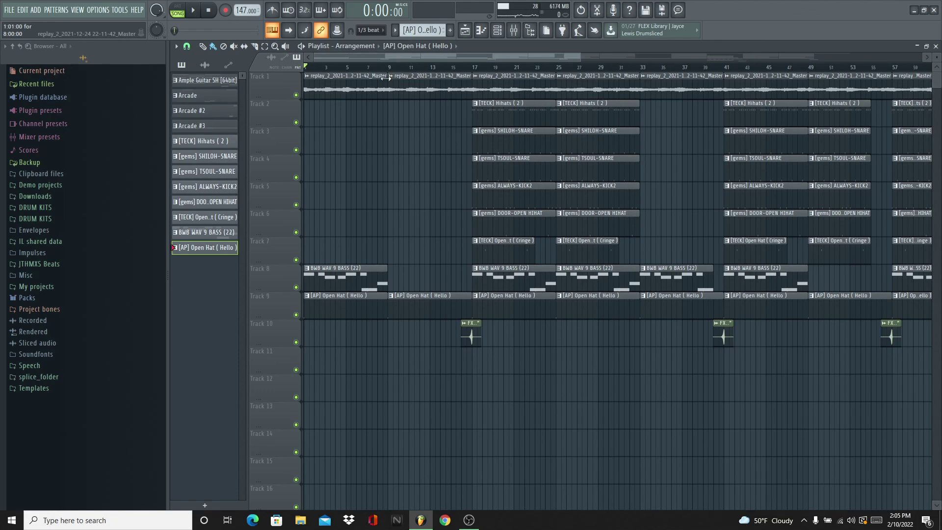
pyautogui.click(389, 67)
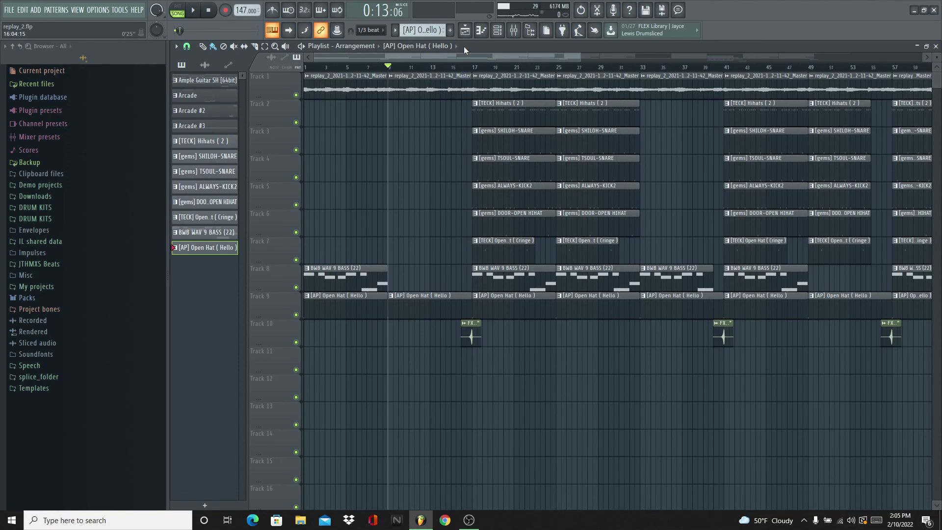